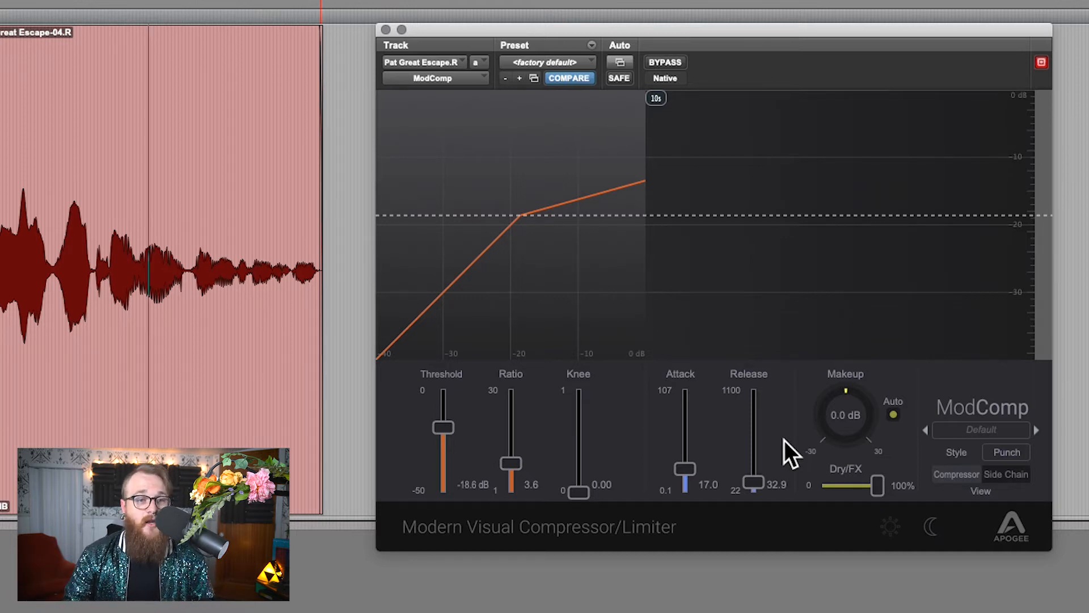
- Reset the makeup gain to 0 dB and lower the compressor's release to its minimum of 22.0
{"action": "left_click_drag", "start_coordinate": [845, 423], "coordinate": [780, 425]}
{"action": "left_click", "coordinate": [854, 417]}
{"action": "type", "text": "0"}
{"action": "key", "text": "Return"}
{"action": "left_click", "coordinate": [754, 404]}
{"action": "left_click_drag", "start_coordinate": [757, 400], "coordinate": [754, 545]}
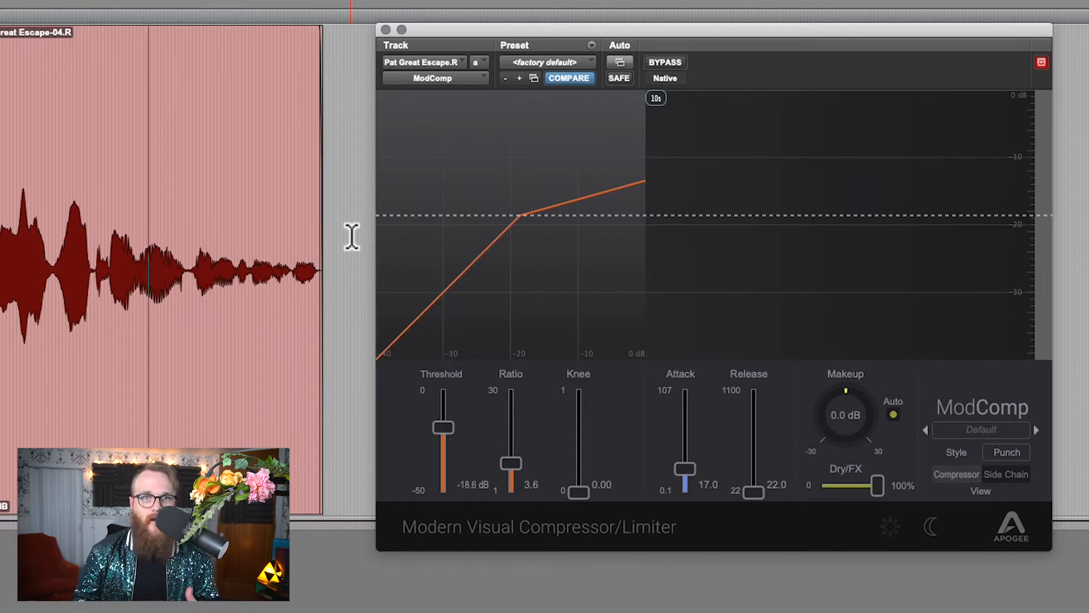
- Select the whole Great Escape-04.R vocal clip, keeping the ModComp window beside its waveform
{"action": "left_click_drag", "start_coordinate": [559, 30], "coordinate": [557, 45]}
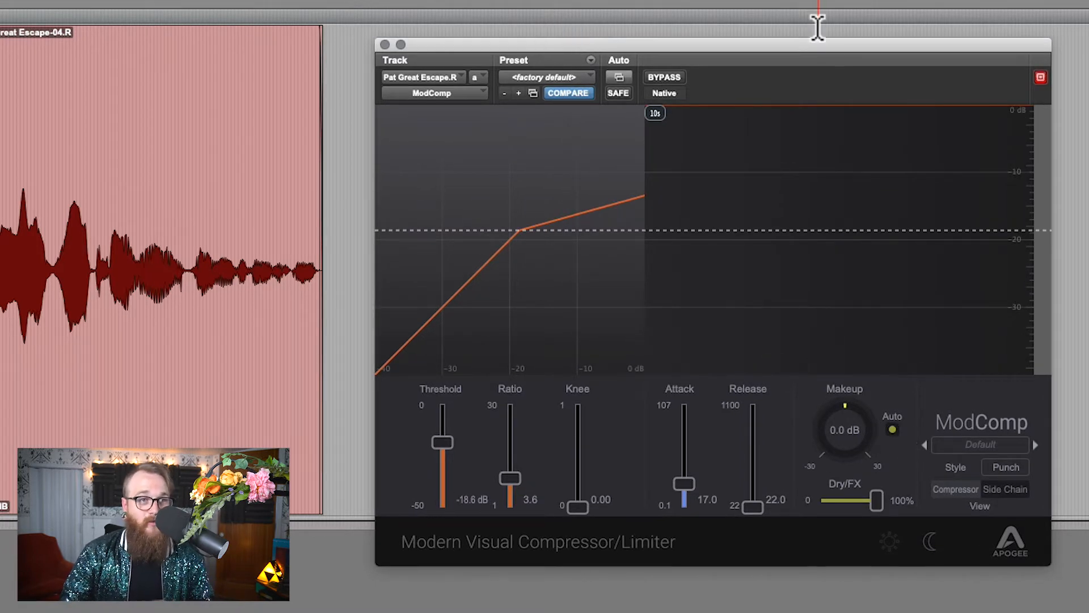
{"action": "left_click_drag", "start_coordinate": [822, 46], "coordinate": [909, 180]}
{"action": "double_click", "coordinate": [178, 222]}
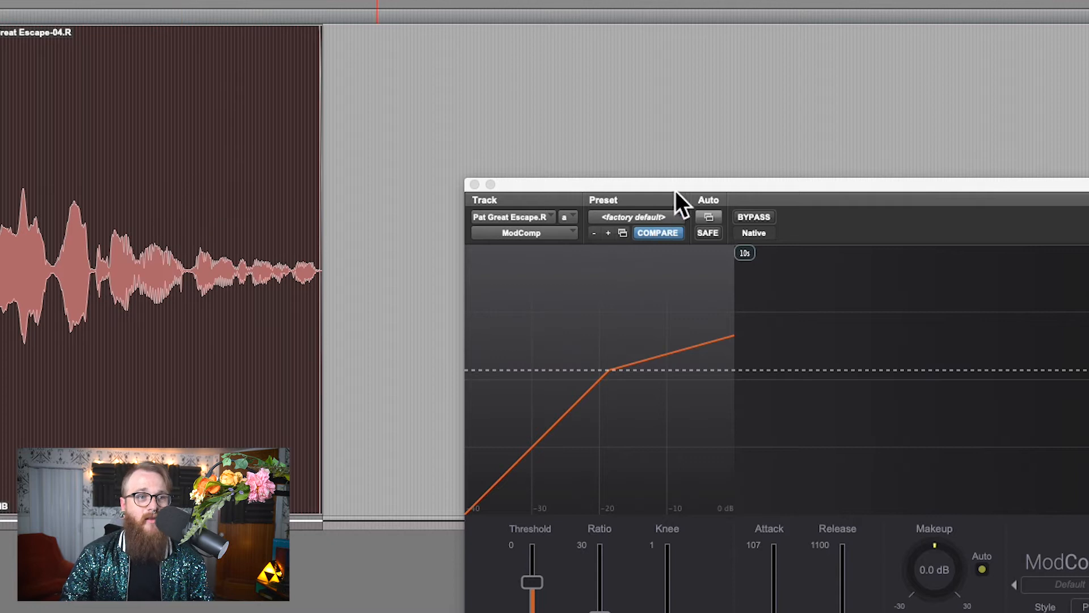
{"action": "left_click_drag", "start_coordinate": [676, 187], "coordinate": [583, 128]}
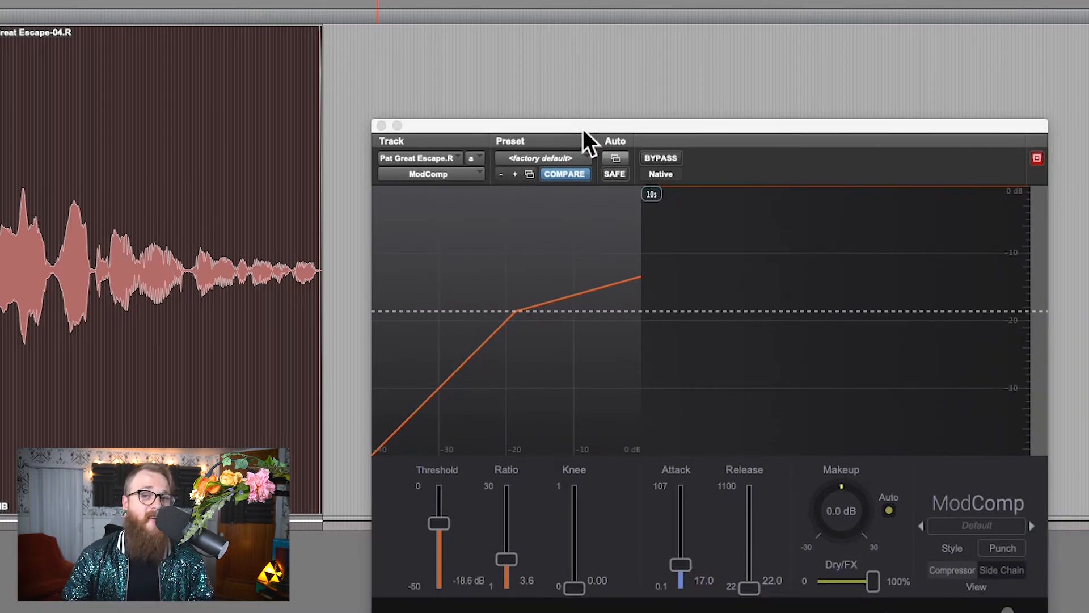
{"action": "left_click_drag", "start_coordinate": [583, 128], "coordinate": [628, 63]}
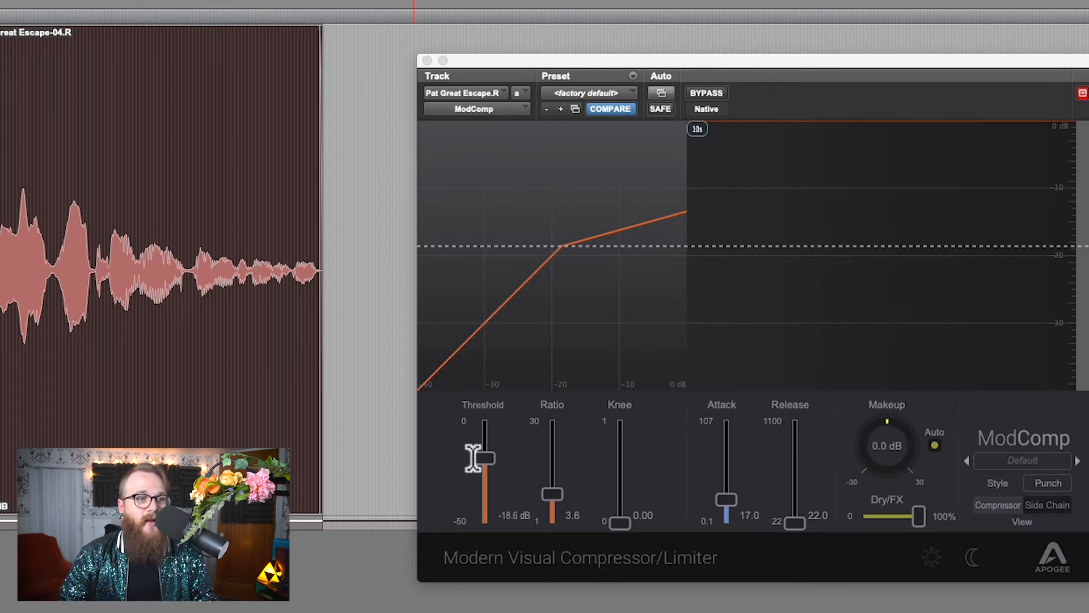
- Set the threshold to -17.8 dB, and lower the ratio to 1.0 before returning it to 3.6
{"action": "mouse_move", "coordinate": [488, 459]}
{"action": "left_mouse_down"}
{"action": "mouse_move", "coordinate": [493, 427]}
{"action": "mouse_move", "coordinate": [492, 475]}
{"action": "left_mouse_up"}
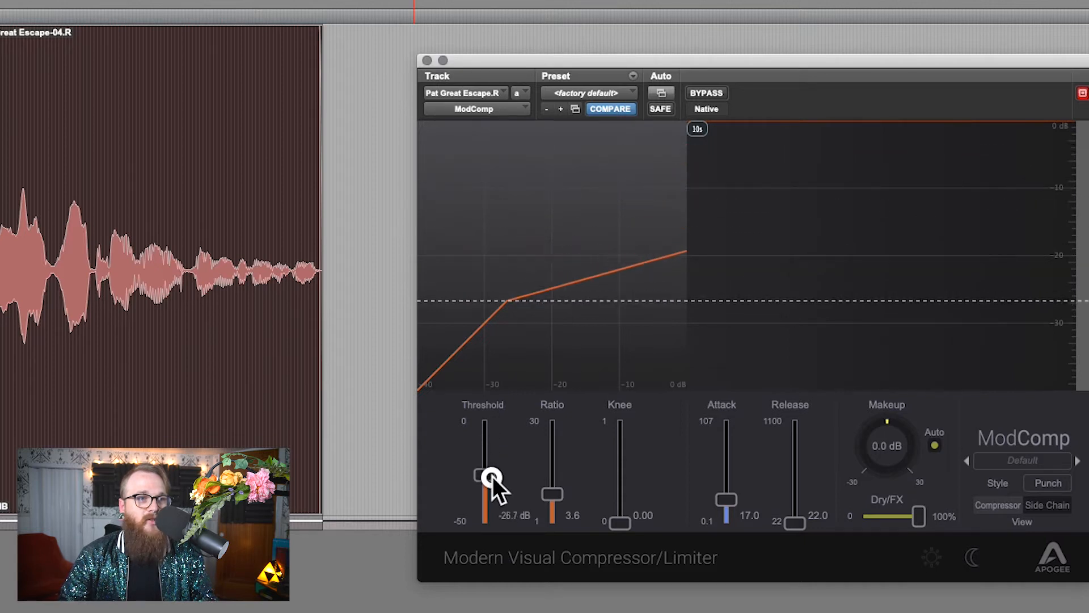
{"action": "left_click_drag", "start_coordinate": [538, 292], "coordinate": [433, 238]}
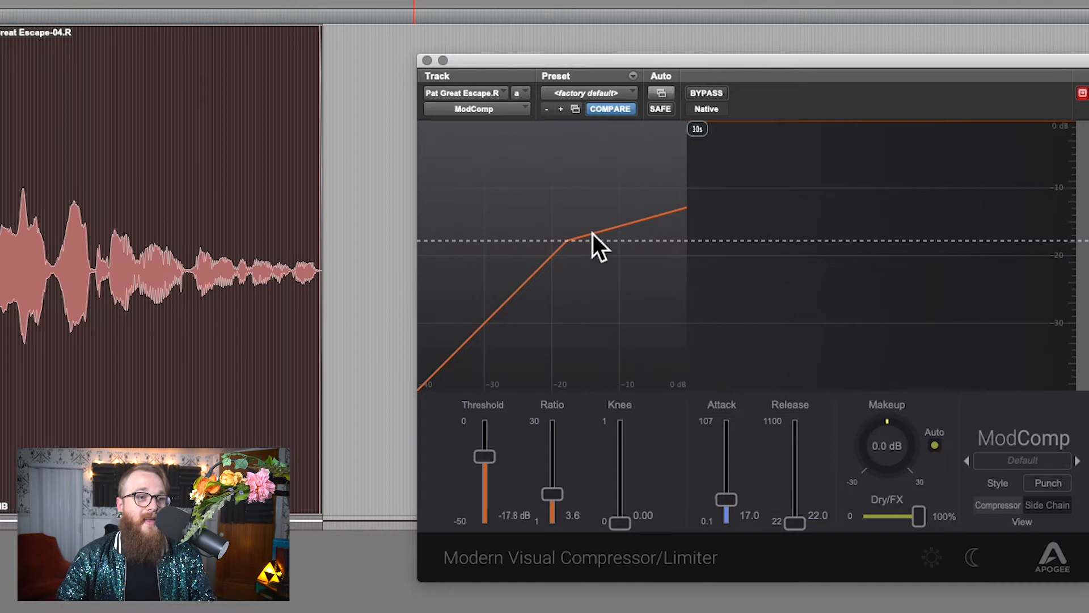
{"action": "left_click_drag", "start_coordinate": [554, 492], "coordinate": [553, 557]}
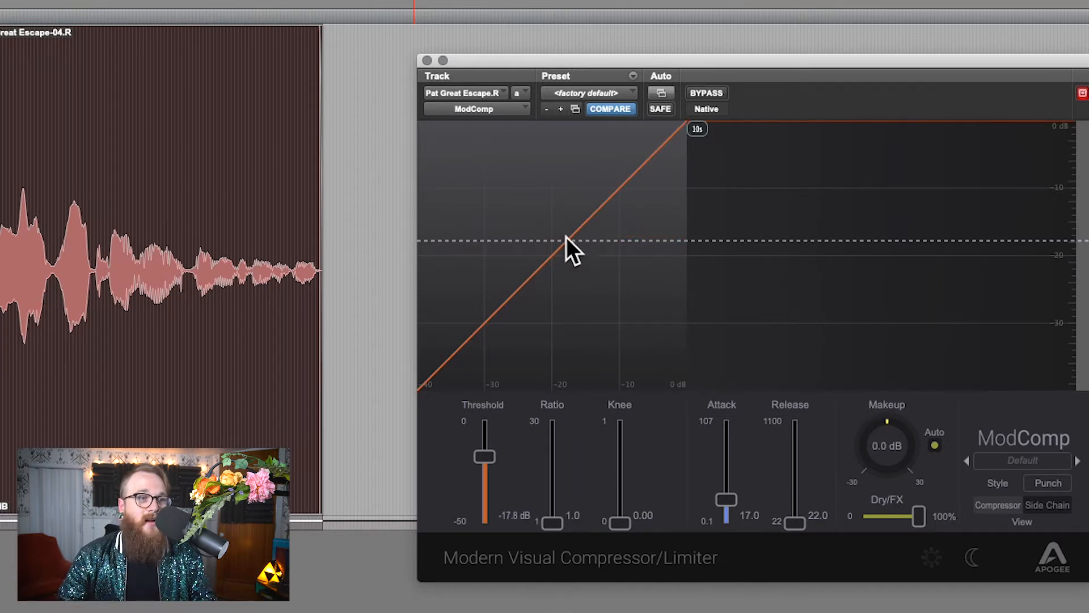
{"action": "left_click", "coordinate": [558, 526]}
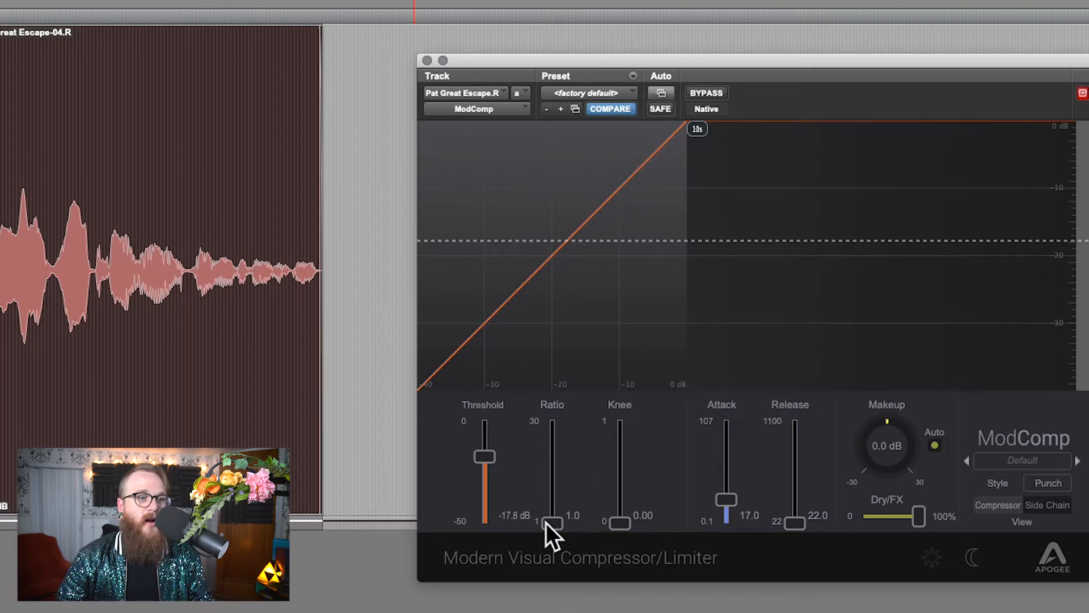
{"action": "left_click_drag", "start_coordinate": [553, 522], "coordinate": [557, 494]}
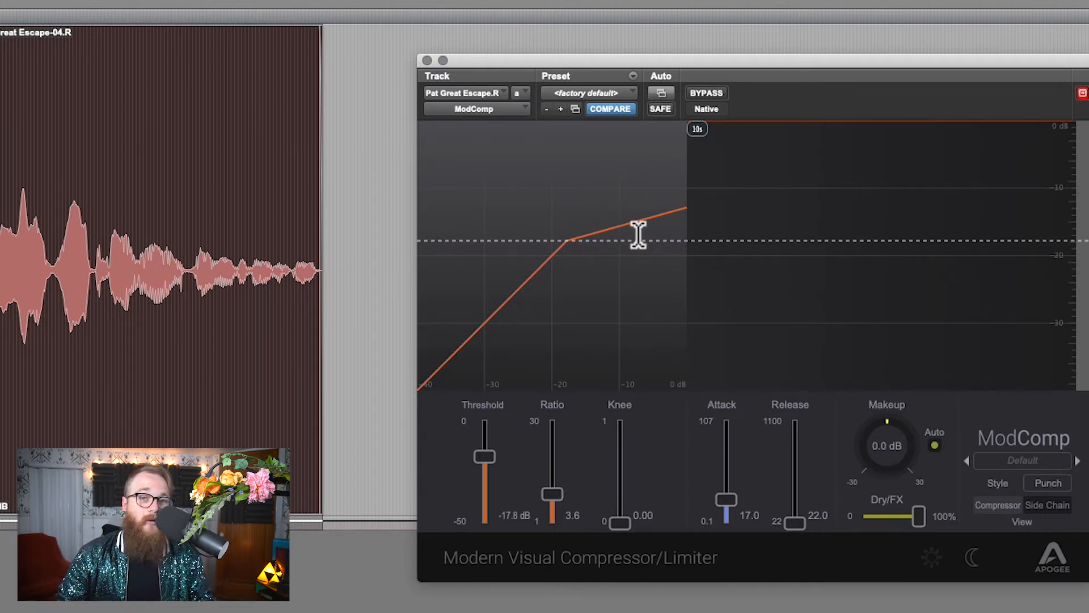
- Set the ratio to 4.9, the knee to 0.06 and the attack to 34.8
{"action": "left_click_drag", "start_coordinate": [632, 60], "coordinate": [586, 47]}
{"action": "mouse_move", "coordinate": [507, 481]}
{"action": "left_mouse_down"}
{"action": "mouse_move", "coordinate": [505, 390]}
{"action": "mouse_move", "coordinate": [505, 608]}
{"action": "mouse_move", "coordinate": [513, 473]}
{"action": "left_mouse_up"}
{"action": "left_click_drag", "start_coordinate": [582, 506], "coordinate": [573, 440]}
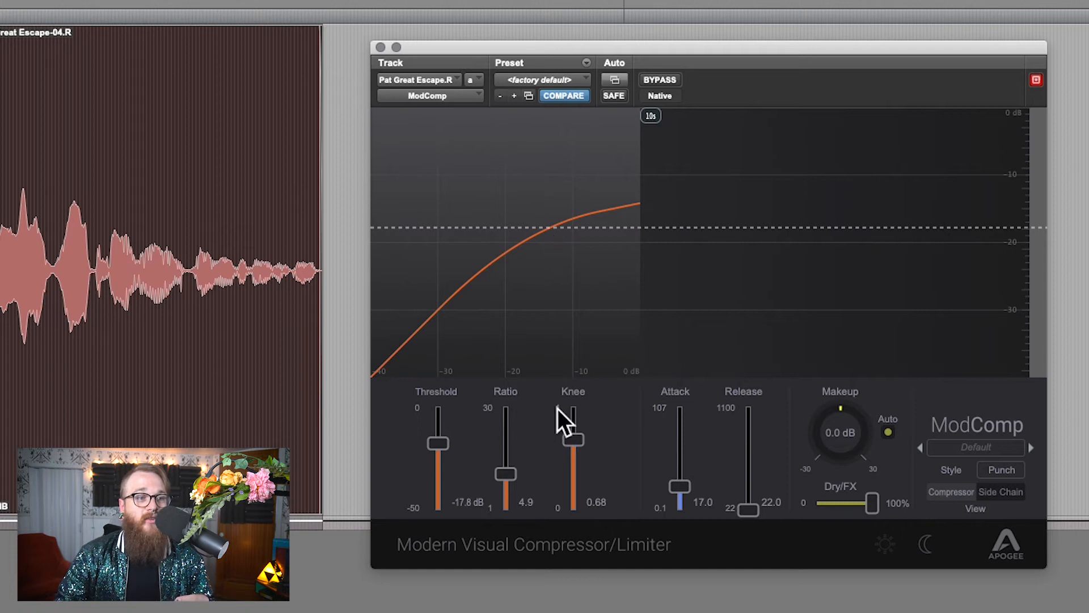
{"action": "left_click_drag", "start_coordinate": [577, 444], "coordinate": [570, 480]}
{"action": "left_click_drag", "start_coordinate": [684, 479], "coordinate": [676, 455]}
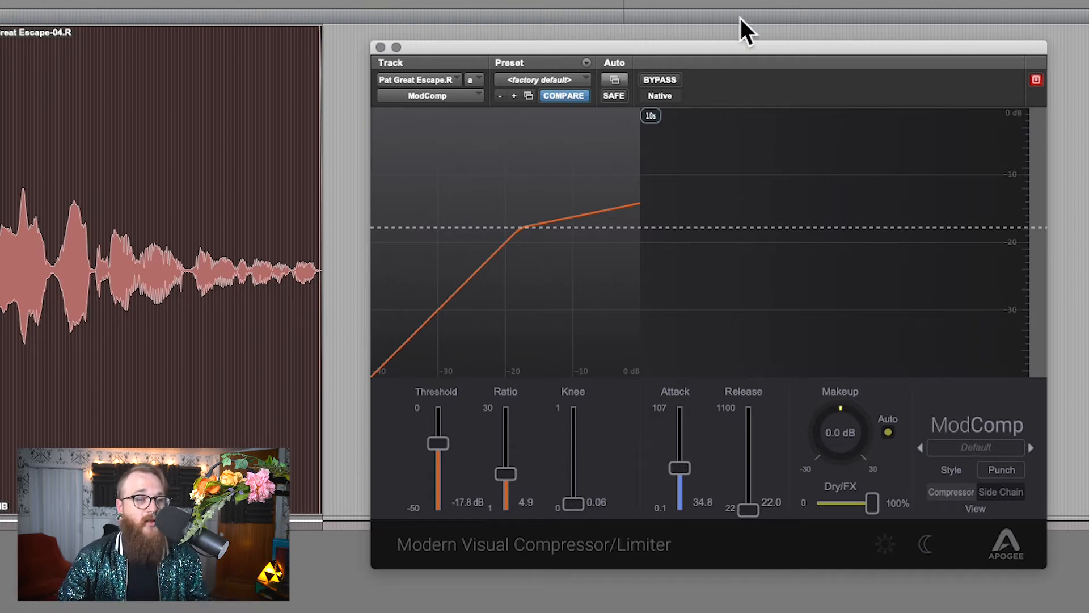
- Reposition the compressor window so its graph and all its controls are fully in view beside the clip
{"action": "left_click_drag", "start_coordinate": [670, 52], "coordinate": [736, 40]}
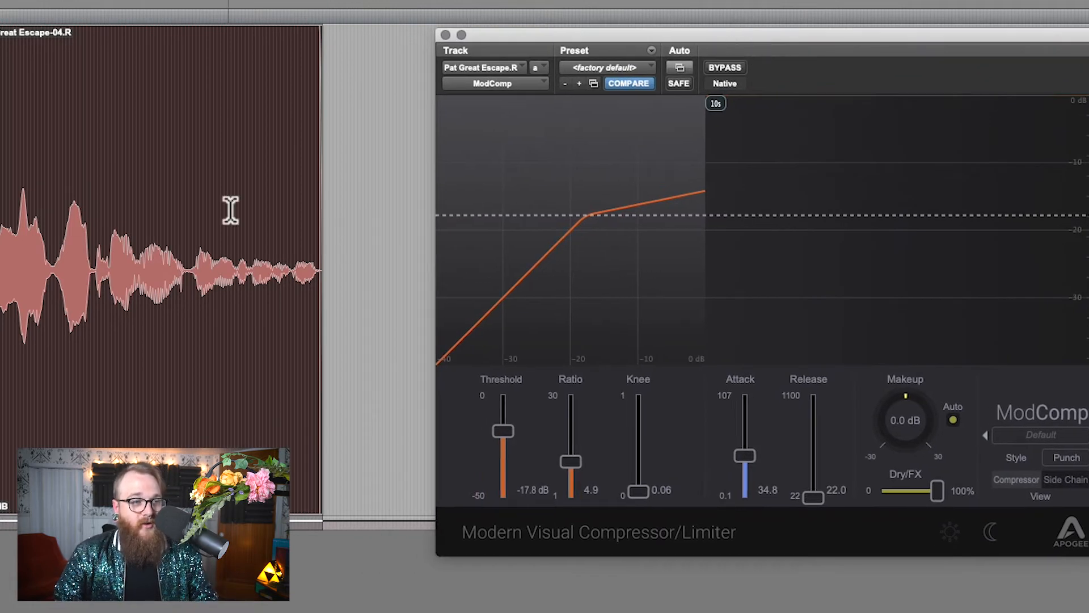
{"action": "left_click", "coordinate": [390, 130]}
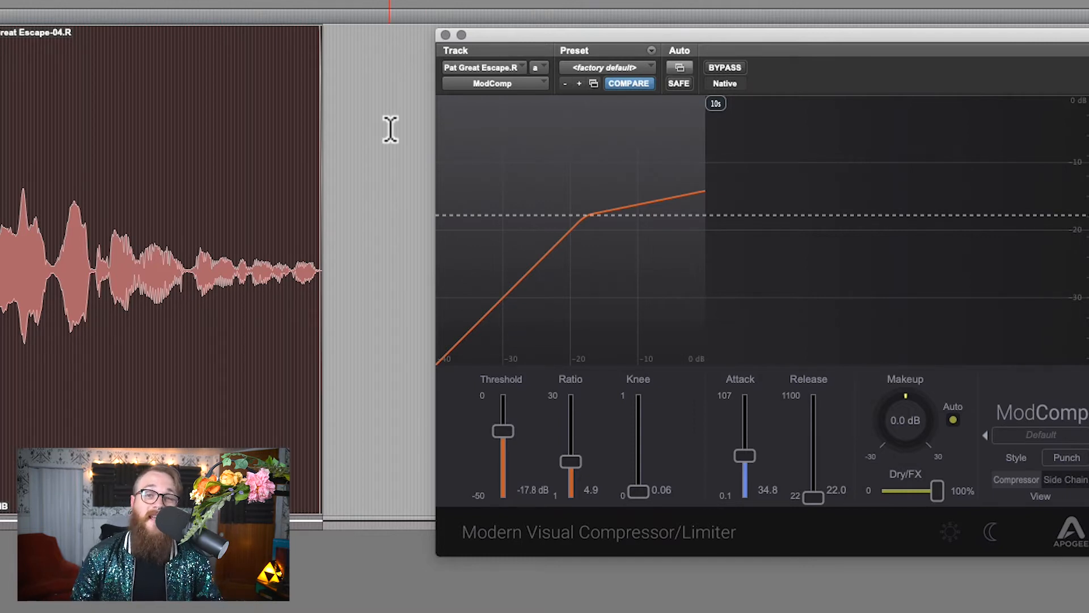
{"action": "left_click_drag", "start_coordinate": [529, 32], "coordinate": [470, 43]}
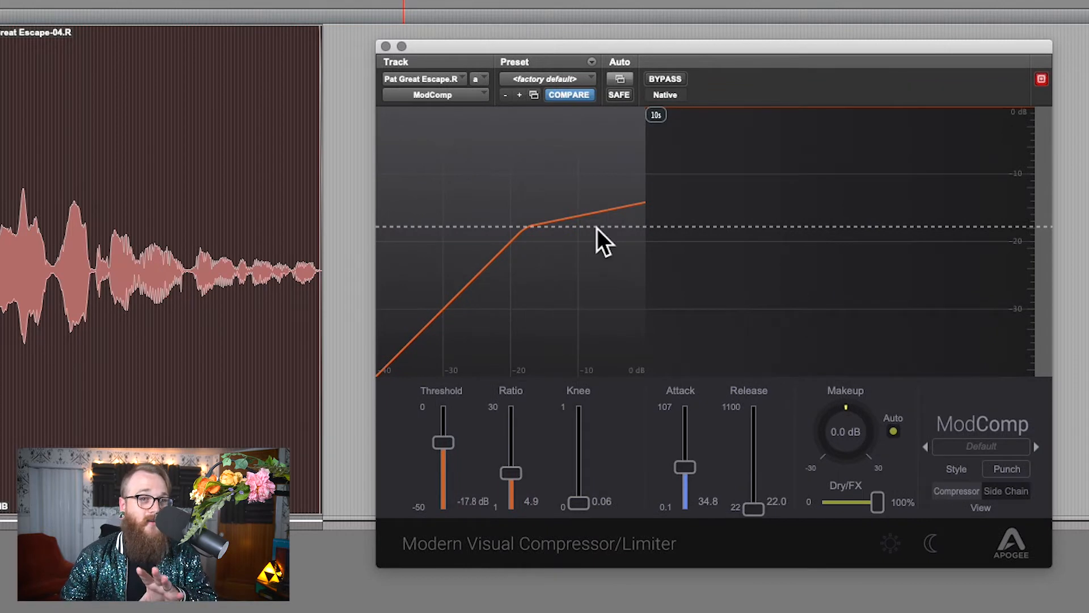
{"action": "left_click_drag", "start_coordinate": [602, 48], "coordinate": [630, 83]}
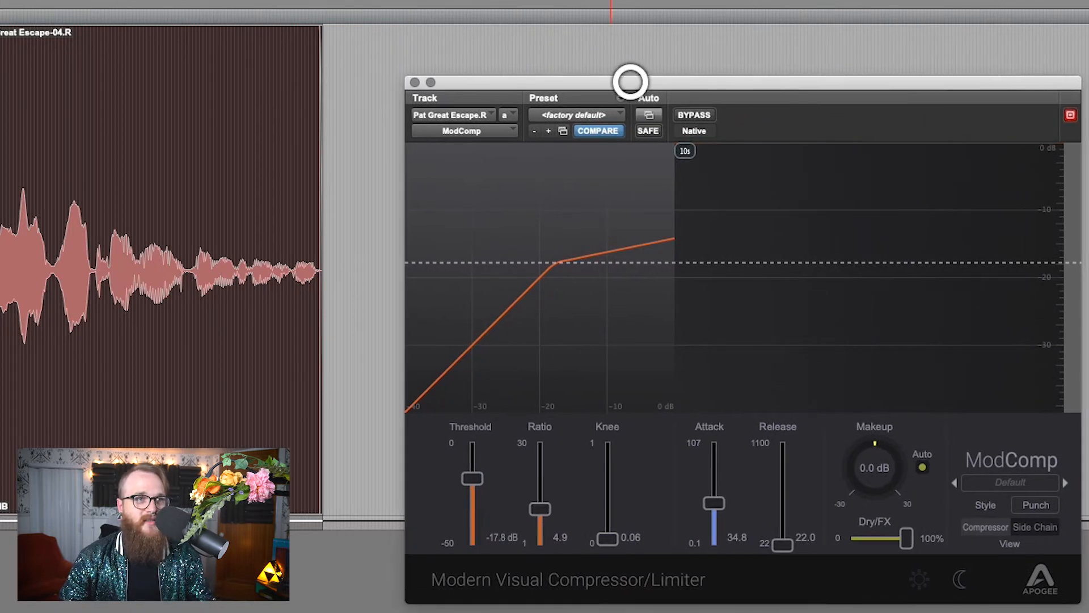
{"action": "left_click_drag", "start_coordinate": [724, 78], "coordinate": [697, 3]}
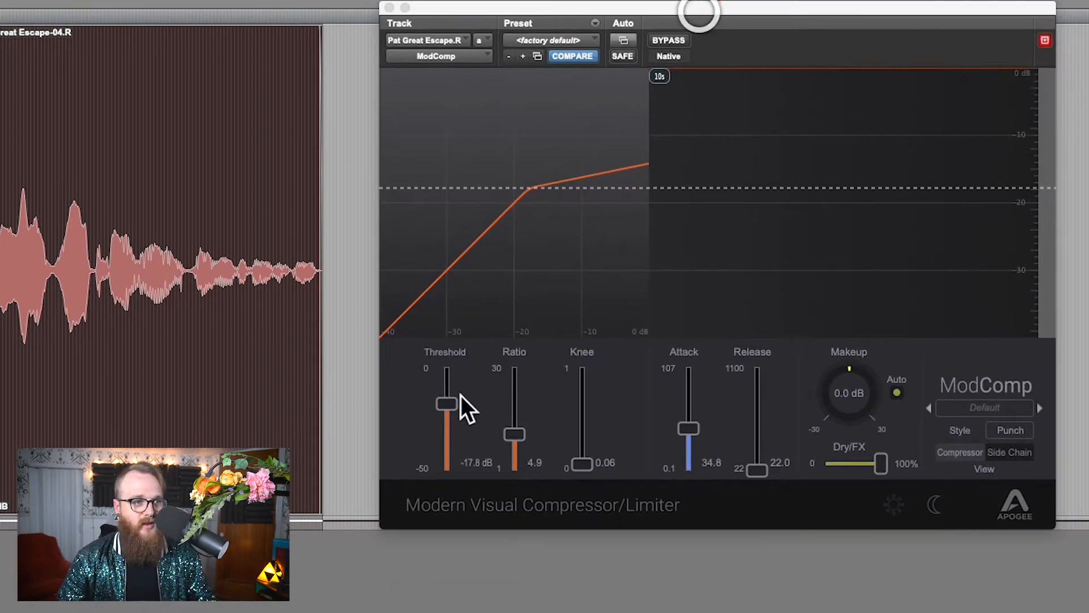
- While playing the vocal, set the threshold to -14.8 dB, the ratio to 3.0 and the knee to 0.00
{"action": "left_click_drag", "start_coordinate": [447, 406], "coordinate": [445, 388]}
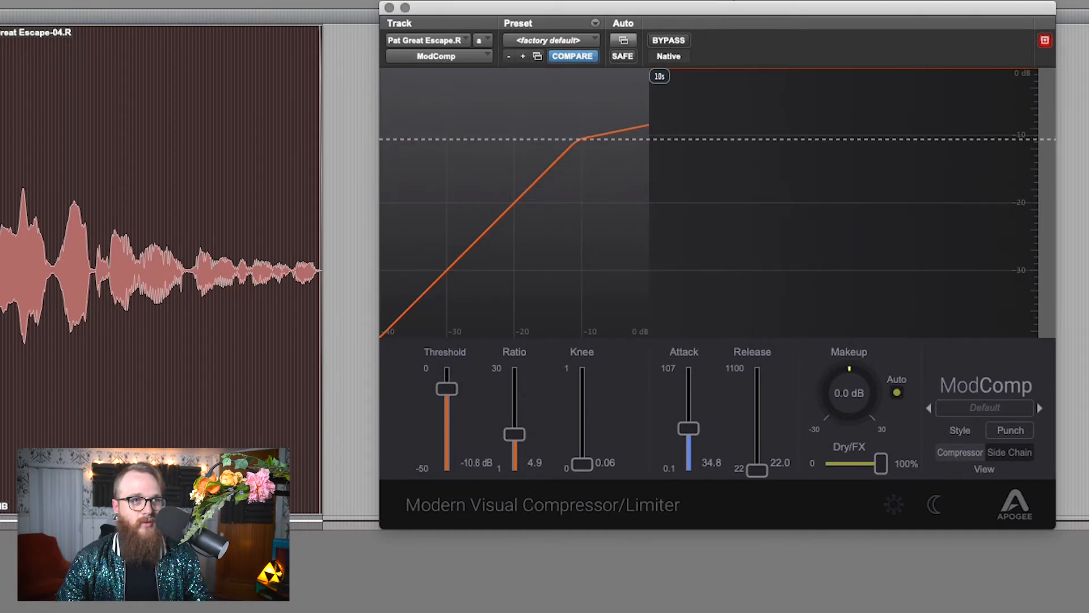
{"action": "key", "text": "space"}
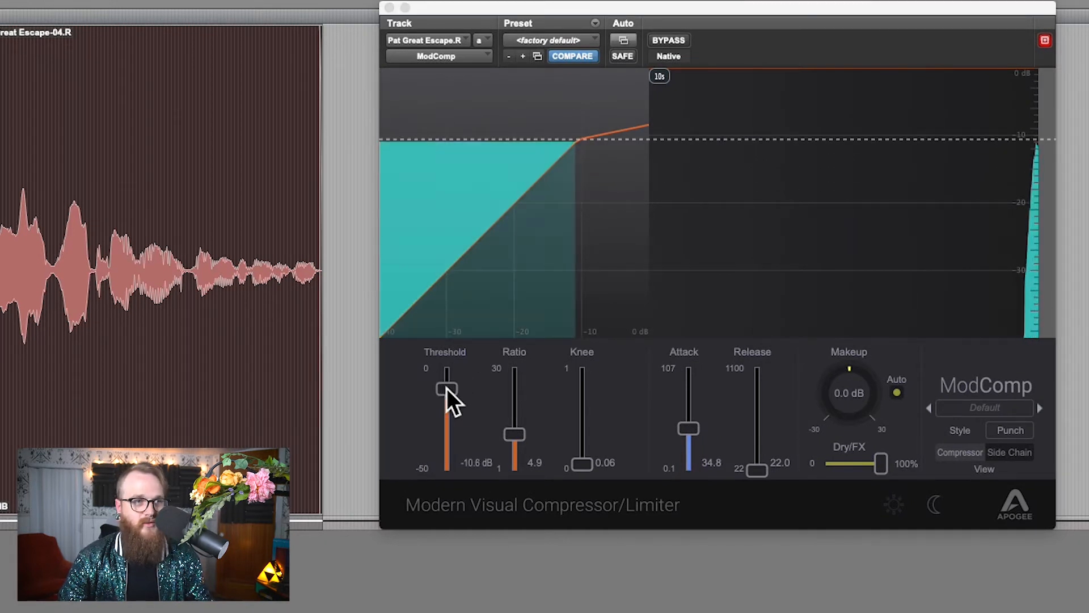
{"action": "left_click_drag", "start_coordinate": [447, 388], "coordinate": [447, 393]}
{"action": "left_click_drag", "start_coordinate": [500, 431], "coordinate": [520, 446]}
{"action": "left_click_drag", "start_coordinate": [447, 393], "coordinate": [447, 397]}
{"action": "left_click_drag", "start_coordinate": [582, 464], "coordinate": [583, 471]}
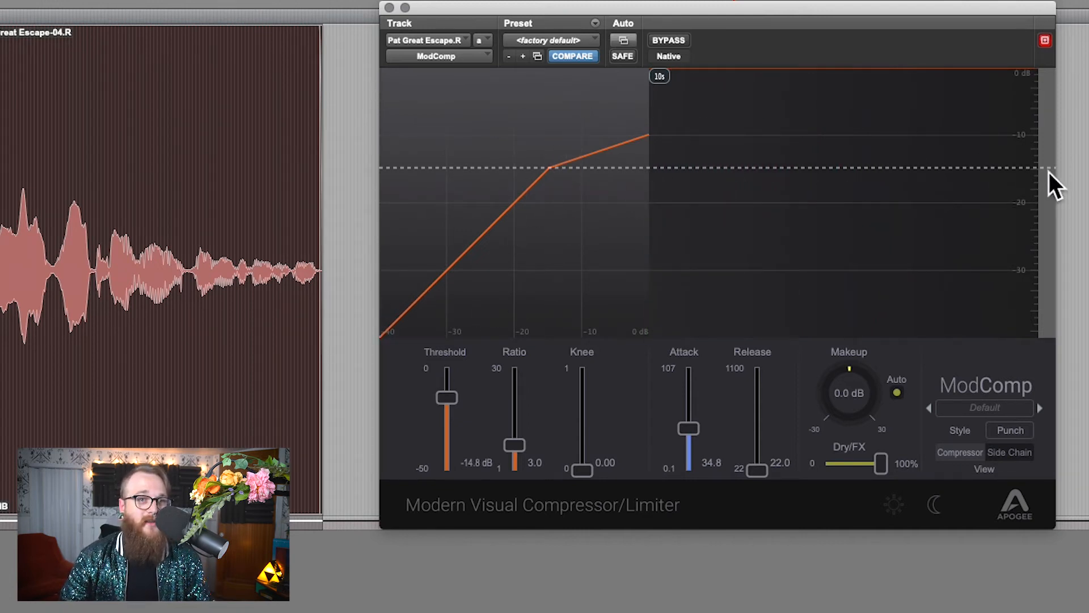
- Play the selected vocal in short passes and examine which peaks cross the threshold and how much gain reduction they get
{"action": "key", "text": "space"}
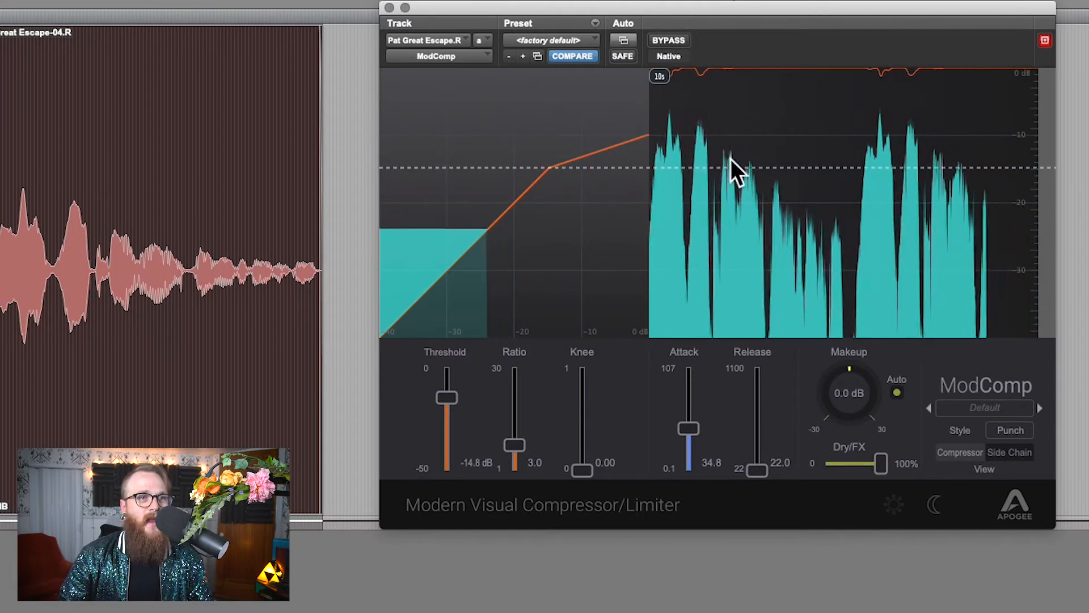
{"action": "key", "text": "space"}
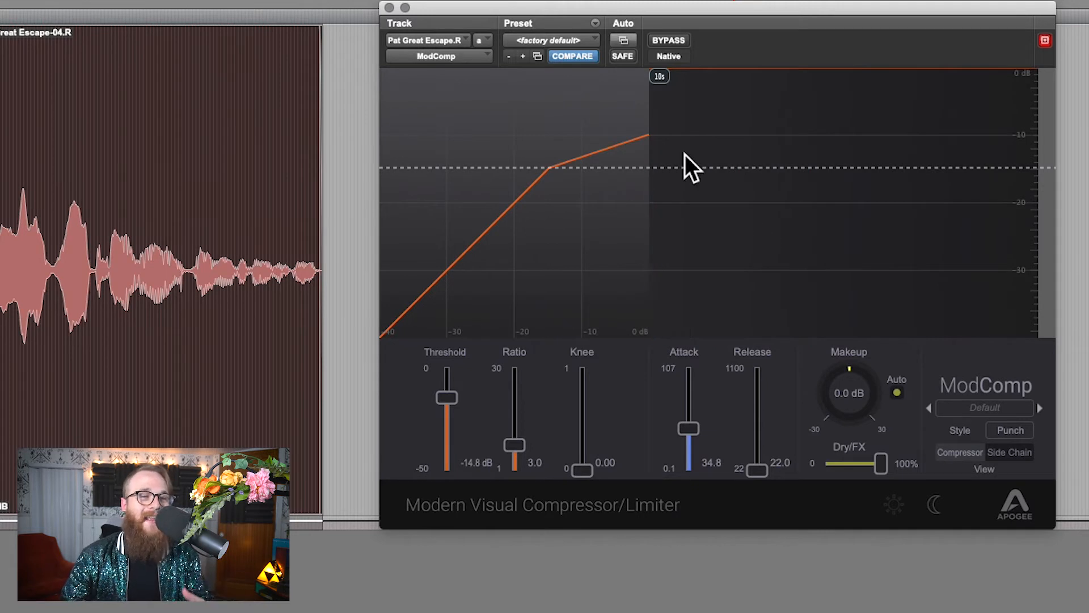
{"action": "key", "text": "space"}
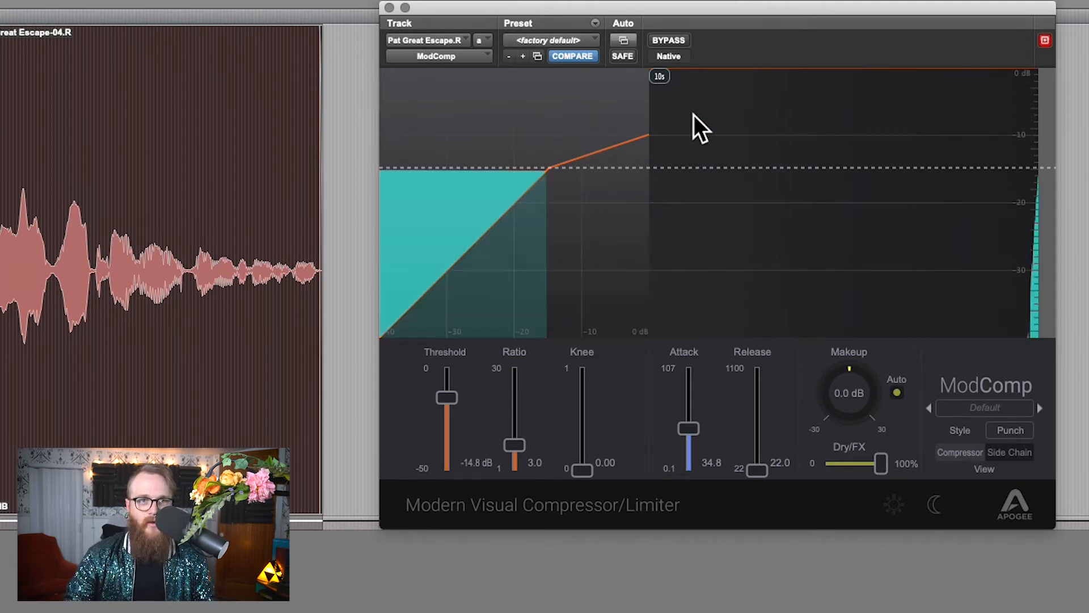
{"action": "key", "text": "space"}
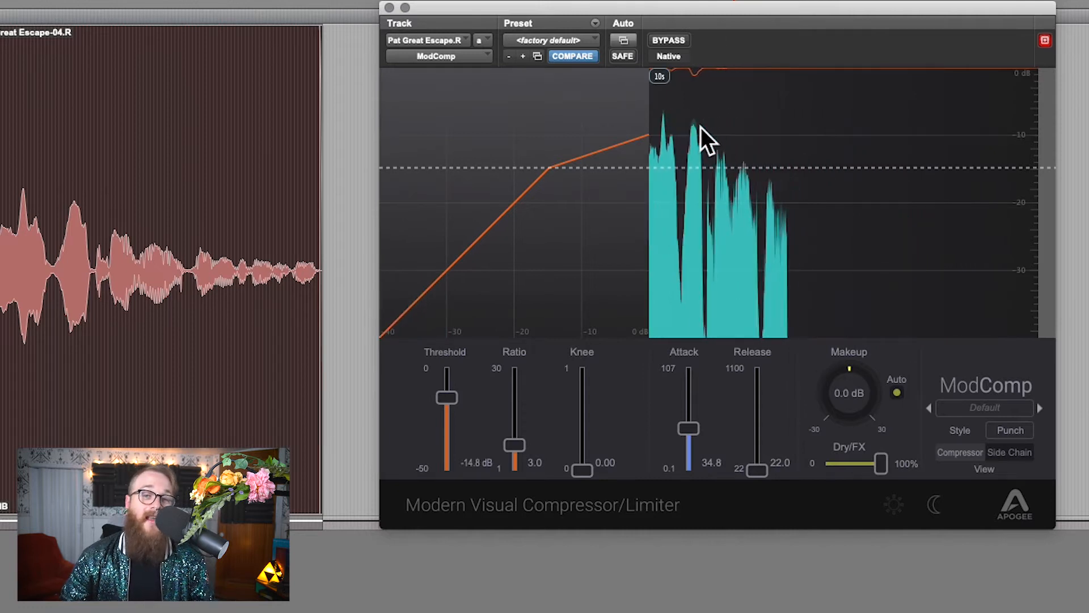
- Play the vocal with the threshold at -2.5 dB, lower it to -50.0 dB, and bring it back to -20.3 dB
{"action": "key", "text": "space"}
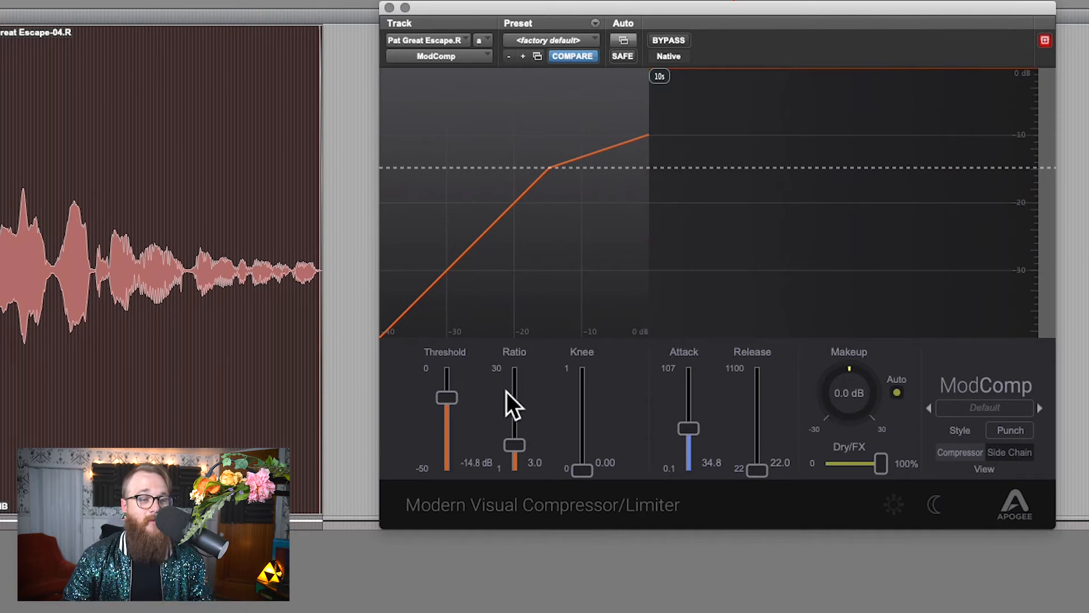
{"action": "left_click_drag", "start_coordinate": [446, 398], "coordinate": [448, 372]}
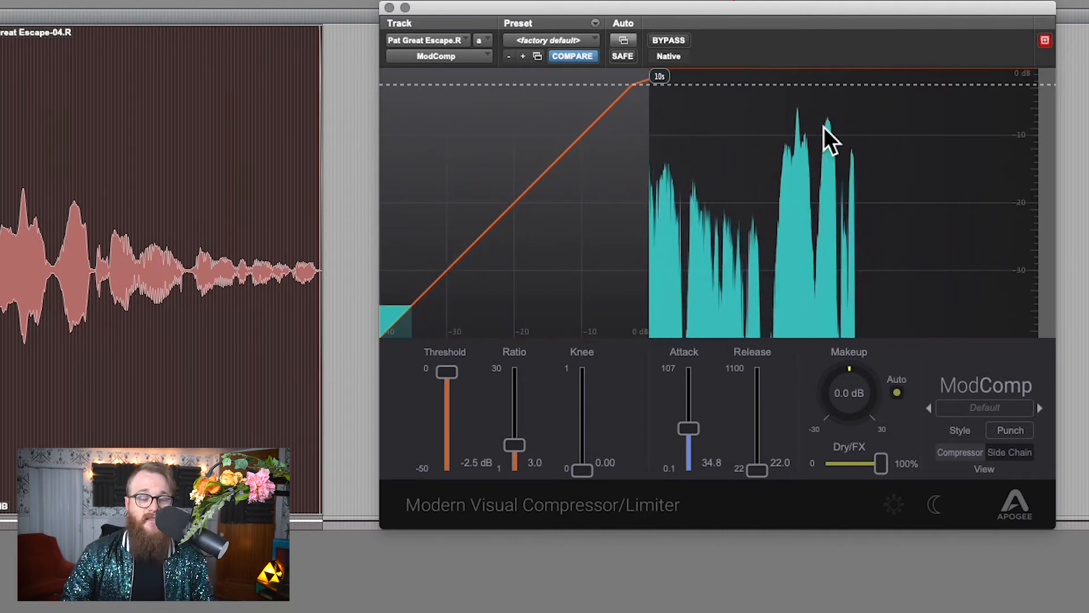
{"action": "left_click_drag", "start_coordinate": [455, 372], "coordinate": [458, 508]}
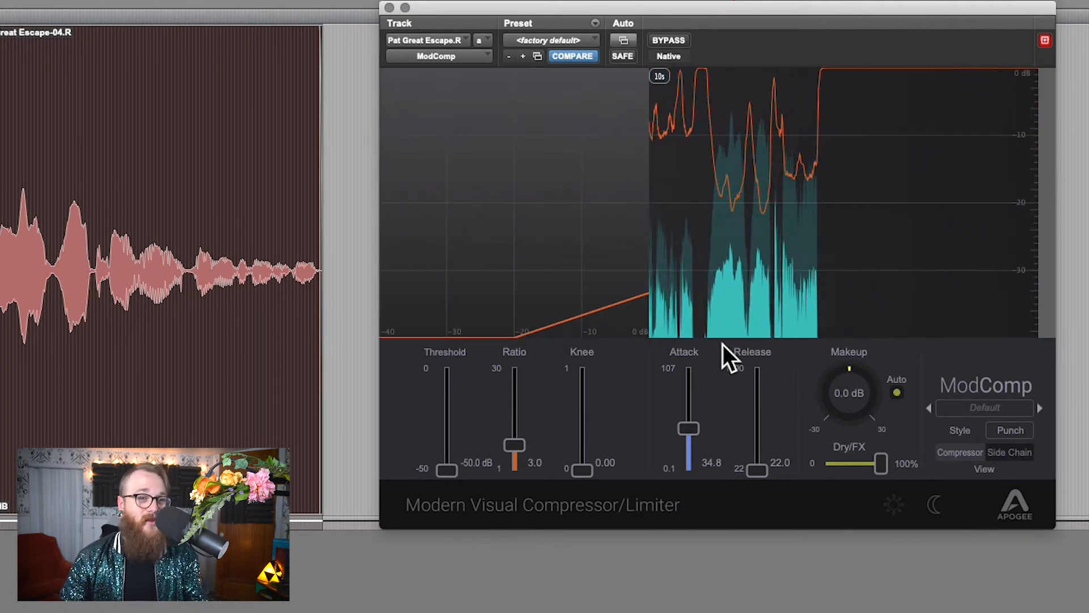
{"action": "left_click_drag", "start_coordinate": [447, 469], "coordinate": [445, 408]}
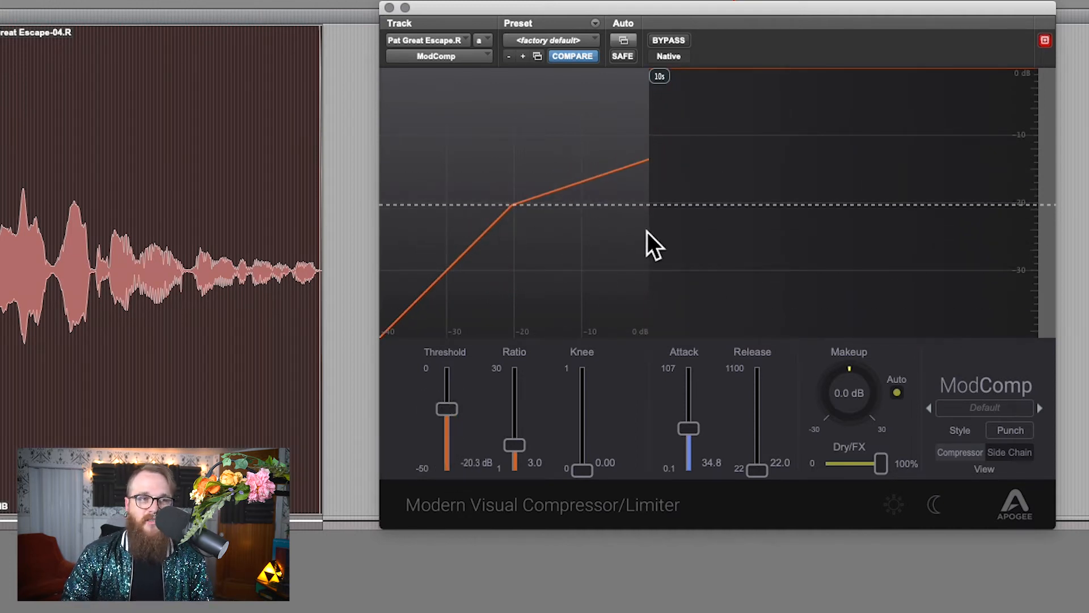
- Try the ratio at its maximum of 30.0 during vocal playback, with the threshold raised to -18.6 dB
{"action": "key", "text": "space"}
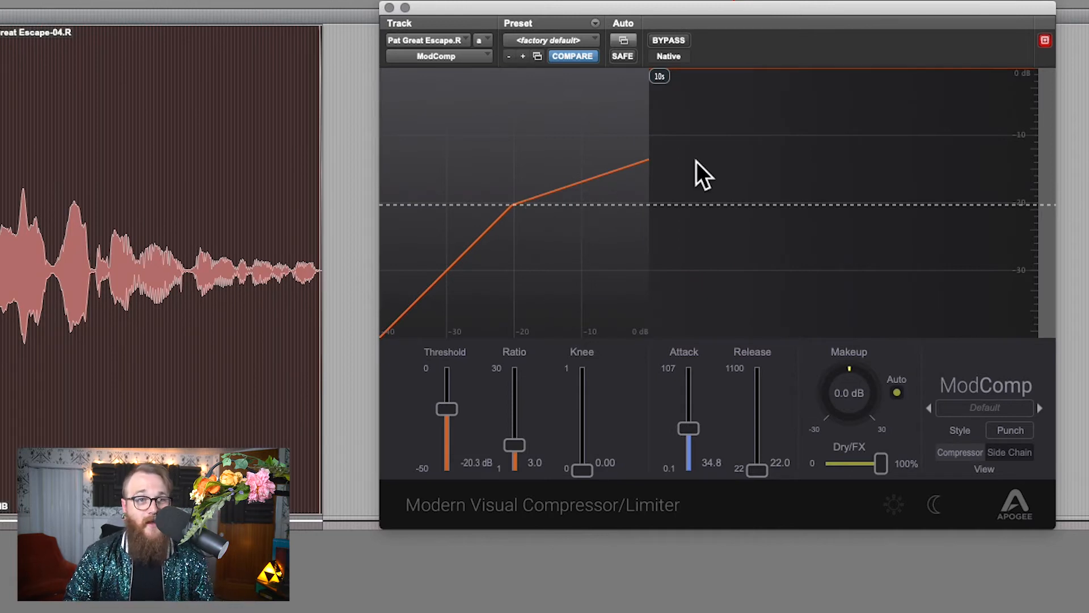
{"action": "key", "text": "space"}
{"action": "left_click_drag", "start_coordinate": [514, 446], "coordinate": [497, 157]}
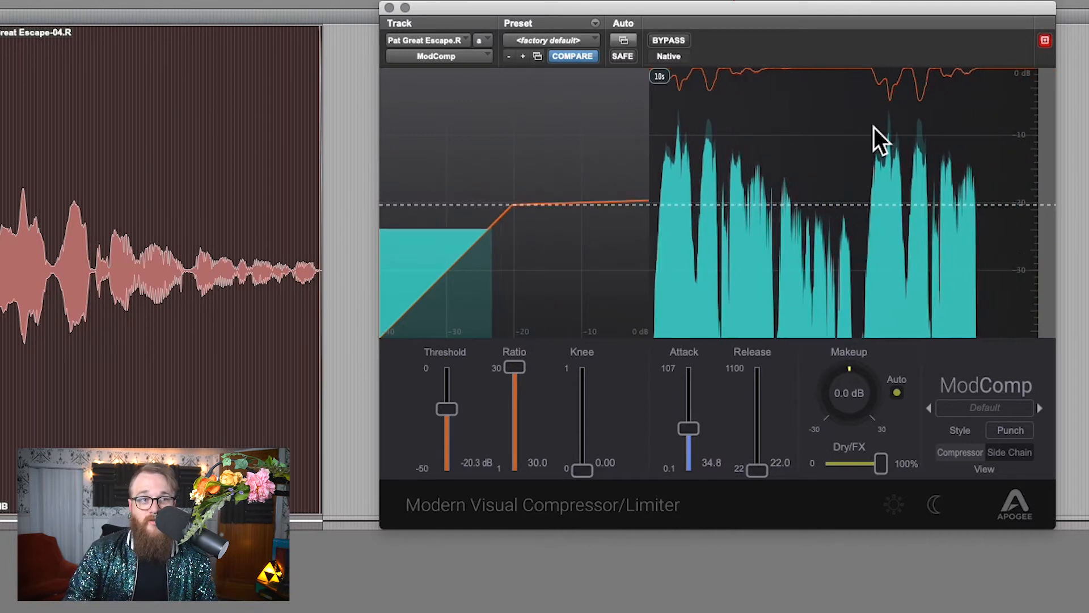
{"action": "left_click_drag", "start_coordinate": [513, 394], "coordinate": [538, 131]}
{"action": "mouse_move", "coordinate": [513, 363]}
{"action": "left_mouse_down"}
{"action": "mouse_move", "coordinate": [516, 447]}
{"action": "mouse_move", "coordinate": [519, 365]}
{"action": "left_mouse_up"}
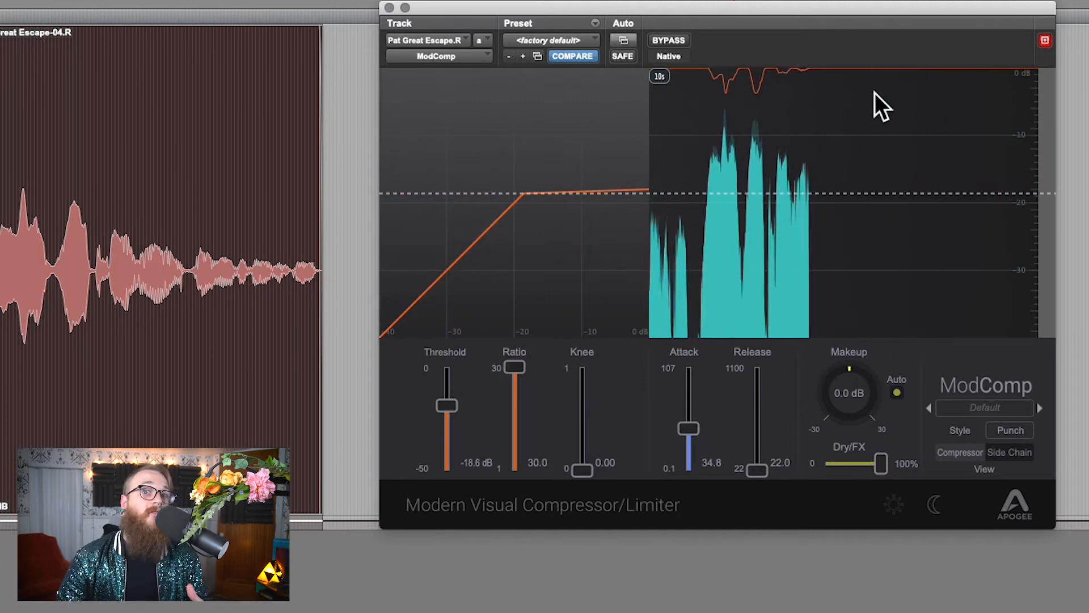
- Set the ratio to 4.2, the attack to 13.9, the release to 24.7 and the threshold to -20.8 dB
{"action": "left_click_drag", "start_coordinate": [516, 367], "coordinate": [519, 424]}
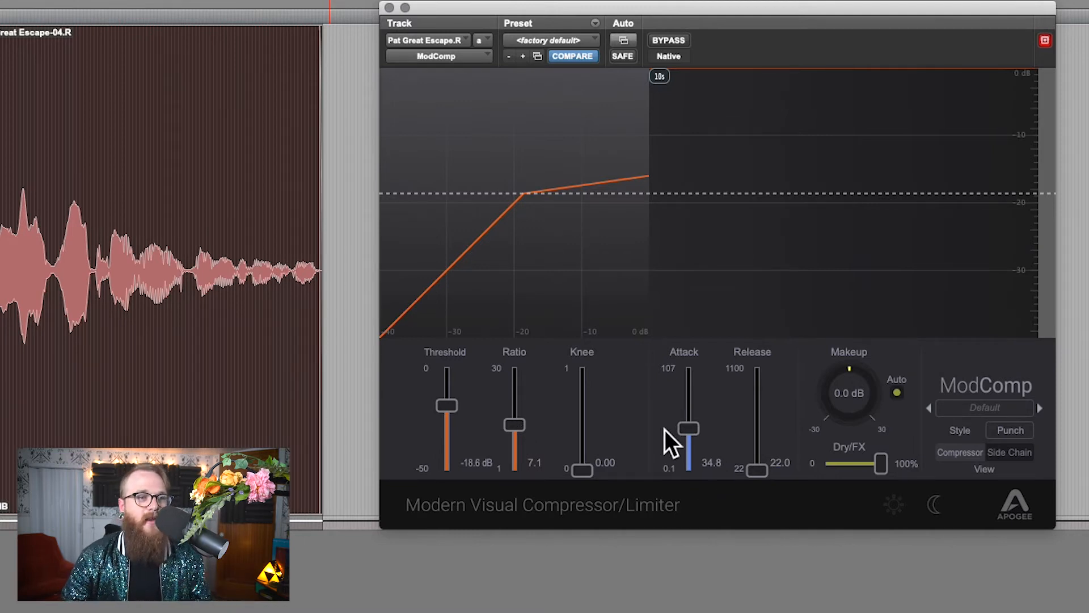
{"action": "left_click_drag", "start_coordinate": [692, 431], "coordinate": [691, 450]}
{"action": "left_click_drag", "start_coordinate": [758, 471], "coordinate": [762, 463]}
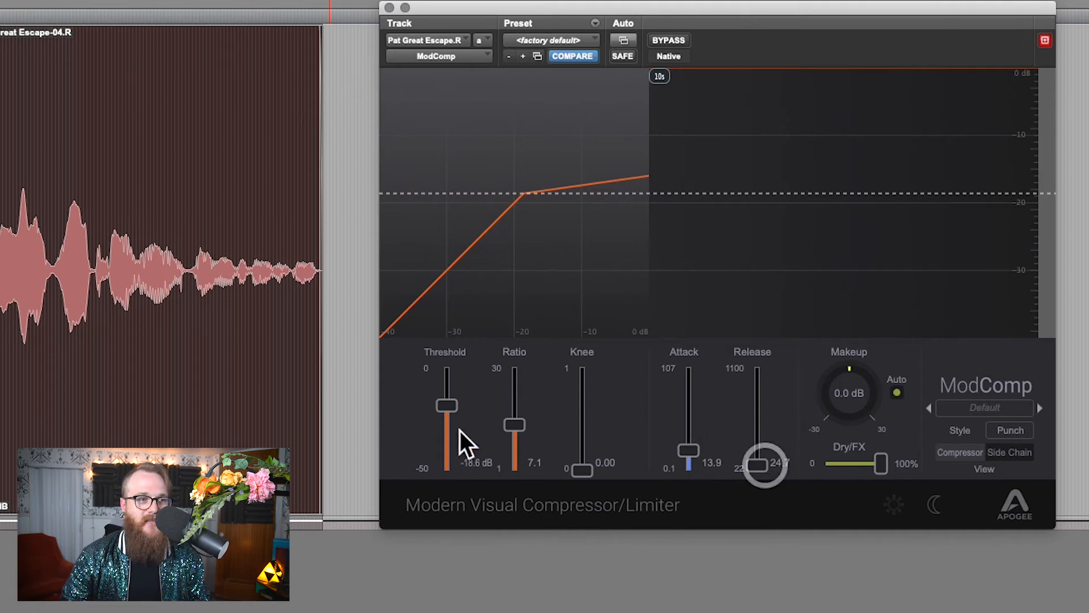
{"action": "left_click_drag", "start_coordinate": [455, 407], "coordinate": [455, 413]}
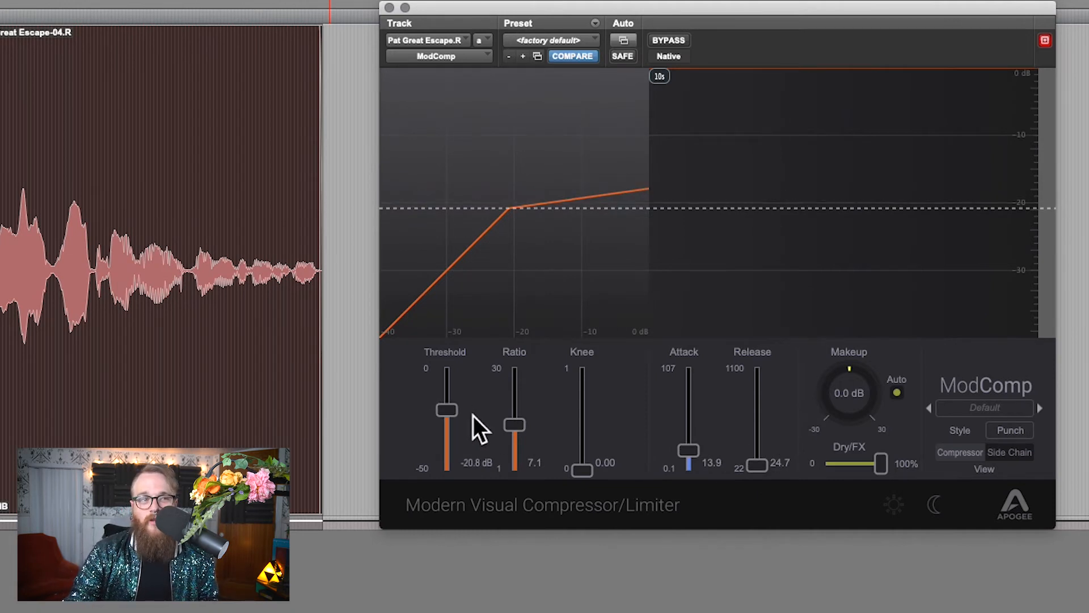
{"action": "left_click_drag", "start_coordinate": [520, 425], "coordinate": [523, 438]}
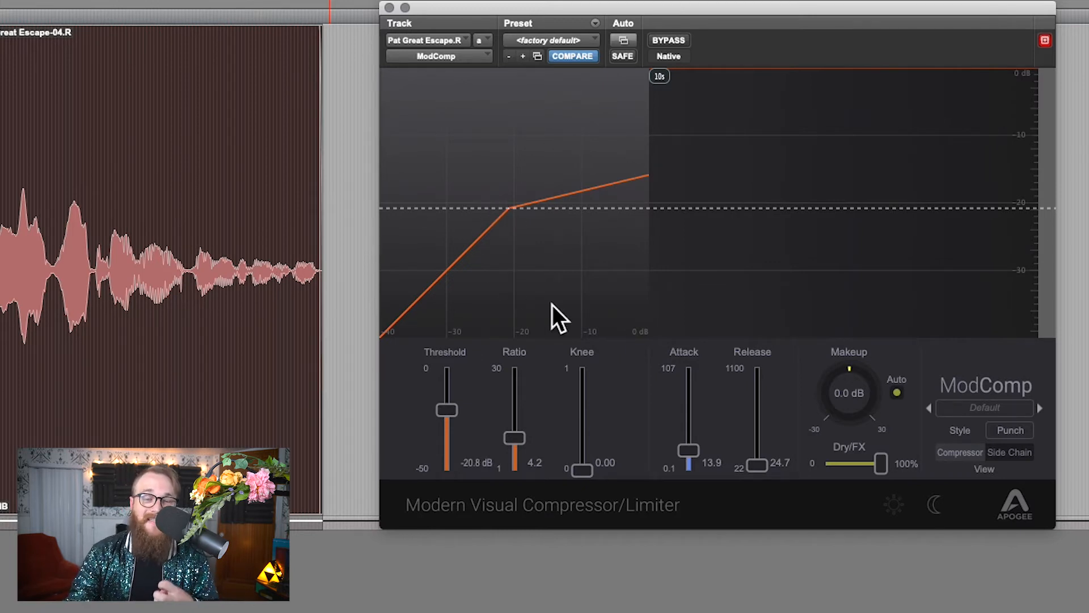
- Play the vocal with the attack at its minimum of 0.1 and the threshold at -20.3 dB
{"action": "left_click_drag", "start_coordinate": [691, 455], "coordinate": [692, 491]}
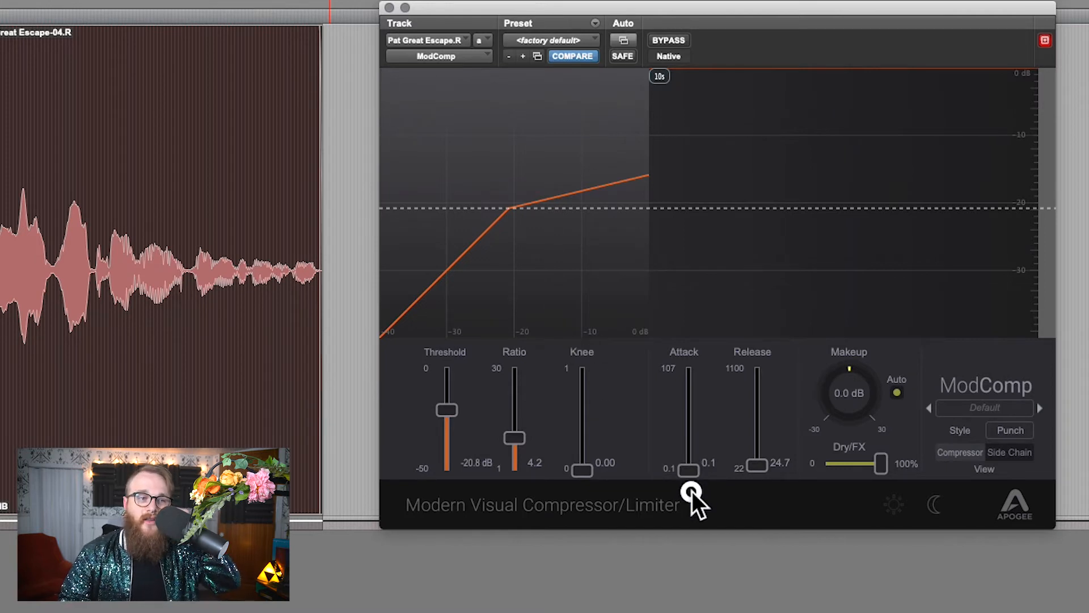
{"action": "left_click_drag", "start_coordinate": [443, 414], "coordinate": [446, 408]}
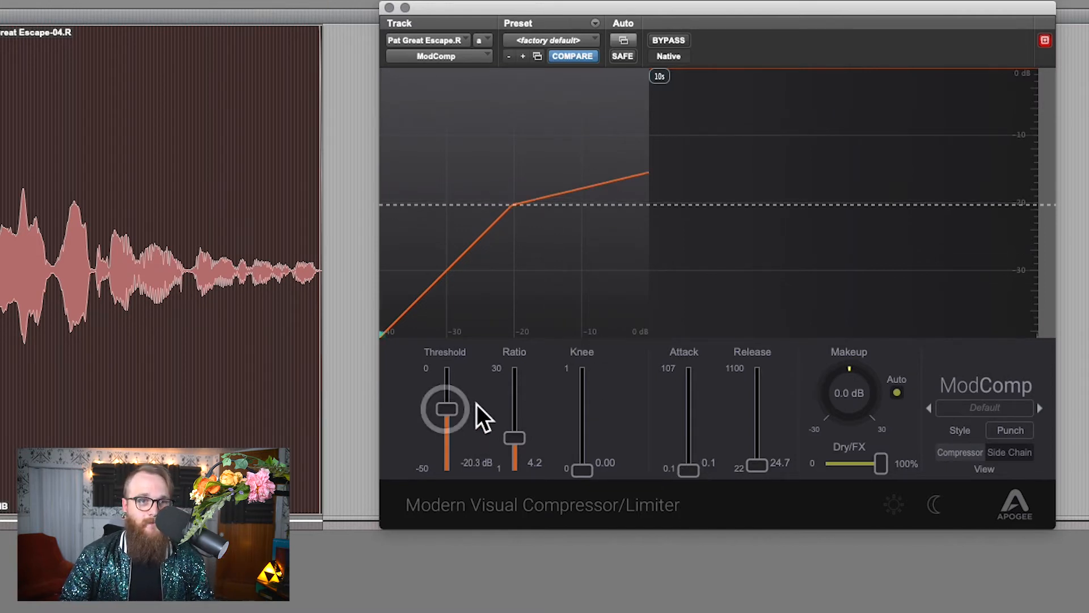
{"action": "key", "text": "space"}
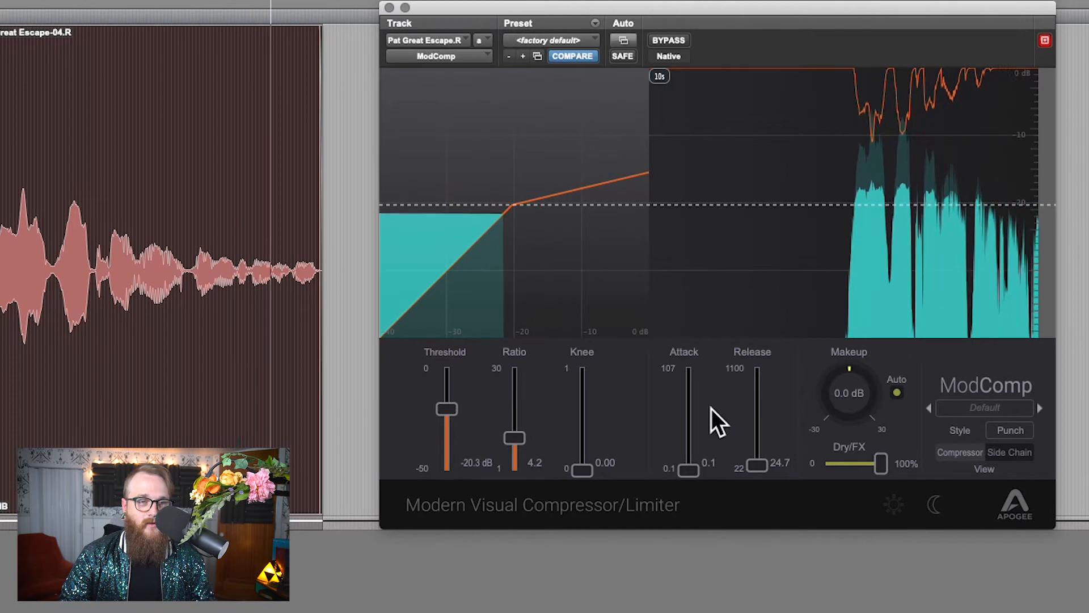
{"action": "key", "text": "space"}
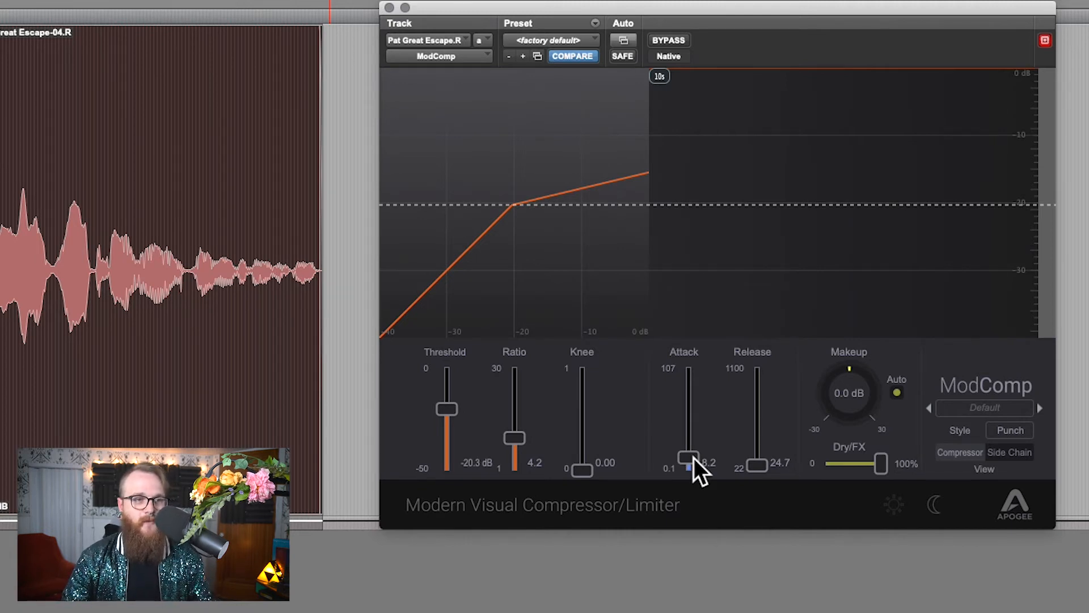
- Raise the attack to 85.9 for a playback comparison, and bring it down to 45.0 while the vocal plays
{"action": "key", "text": "space"}
{"action": "left_click", "coordinate": [693, 457]}
{"action": "left_click_drag", "start_coordinate": [693, 457], "coordinate": [694, 382]}
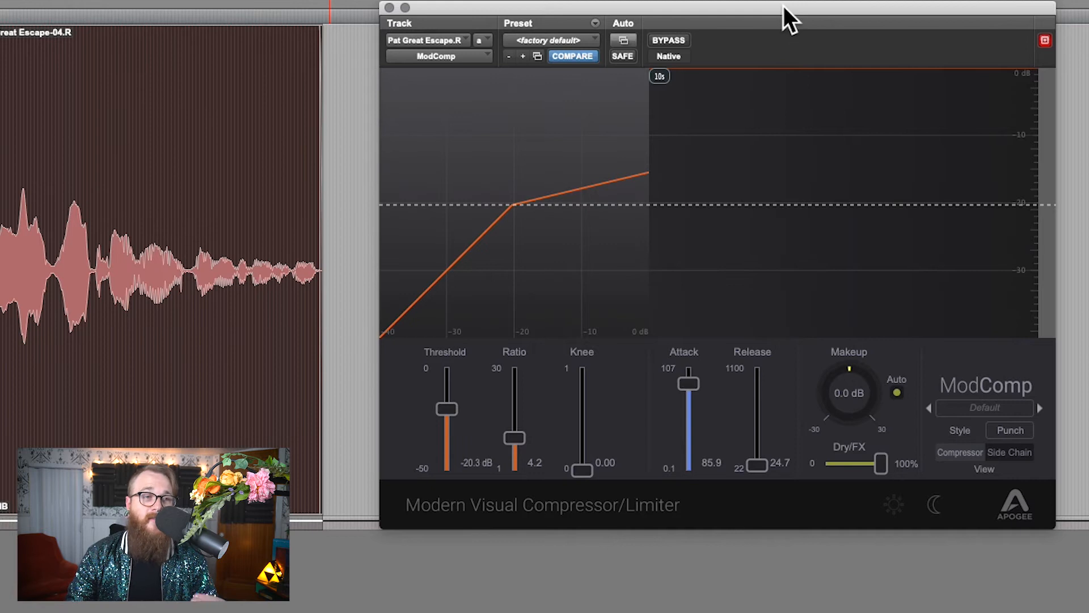
{"action": "left_click_drag", "start_coordinate": [778, 14], "coordinate": [753, 32]}
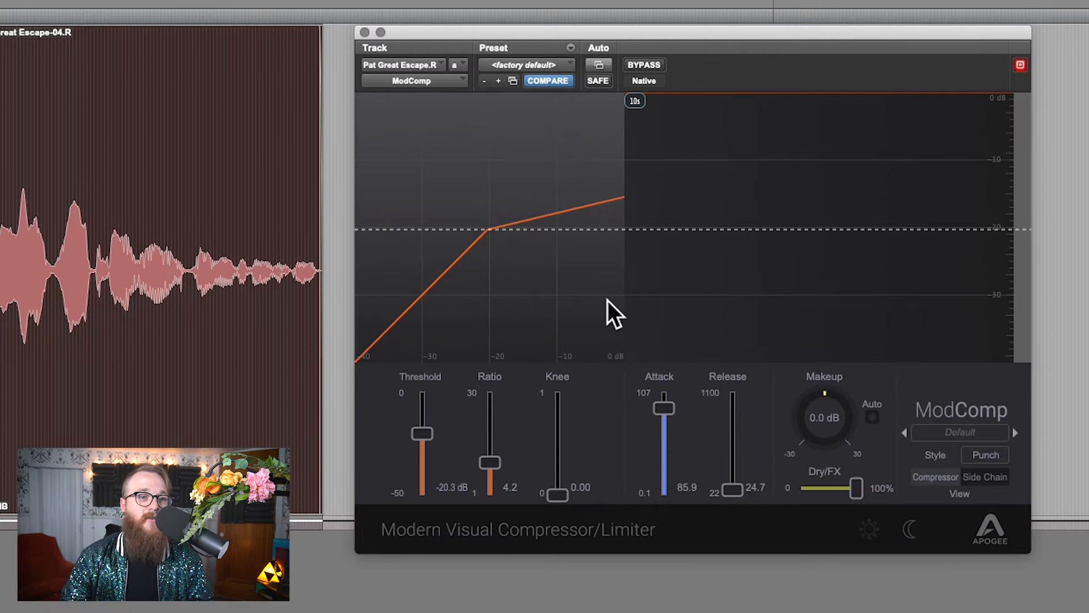
{"action": "key", "text": "space"}
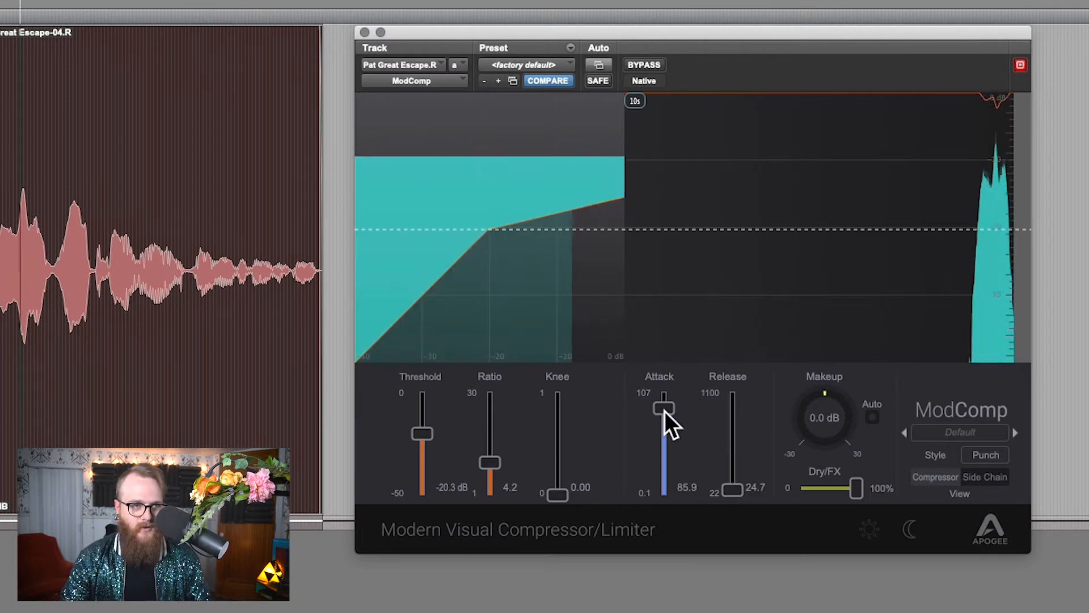
{"action": "left_click", "coordinate": [665, 408]}
{"action": "left_click_drag", "start_coordinate": [666, 409], "coordinate": [665, 443]}
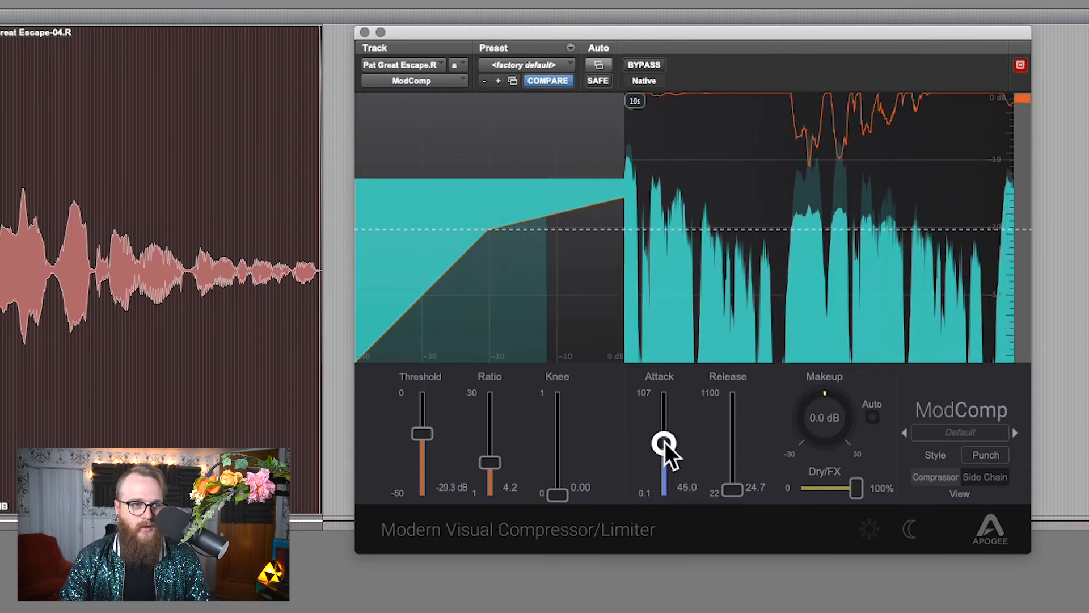
- Try heavy compression during playback with the threshold at -34.7 dB and the ratio at 30.0
{"action": "left_click", "coordinate": [422, 434]}
{"action": "left_click_drag", "start_coordinate": [424, 432], "coordinate": [422, 463]}
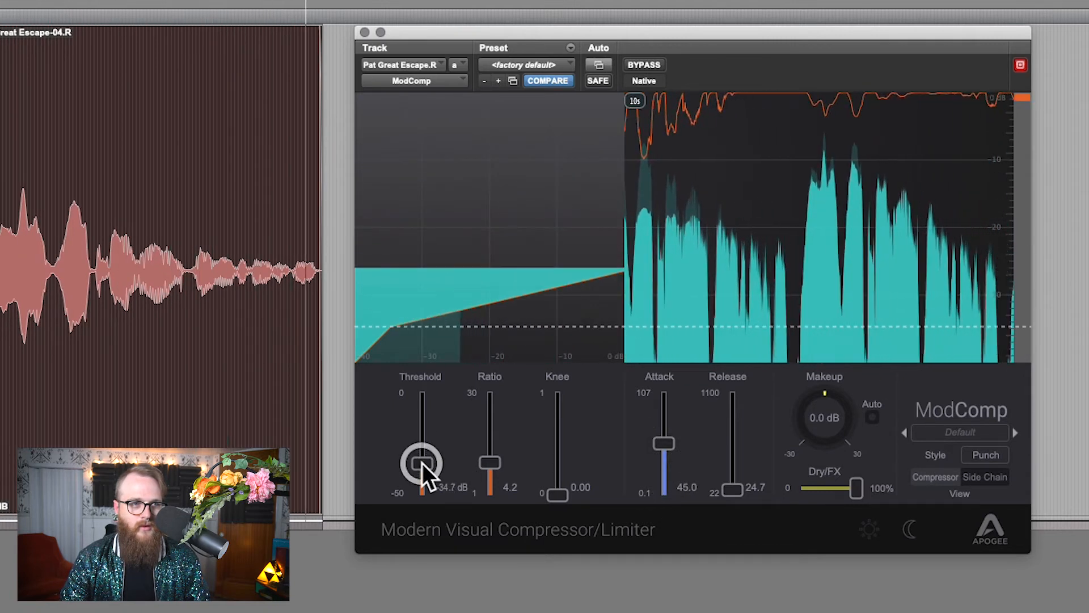
{"action": "left_click_drag", "start_coordinate": [490, 461], "coordinate": [520, 269]}
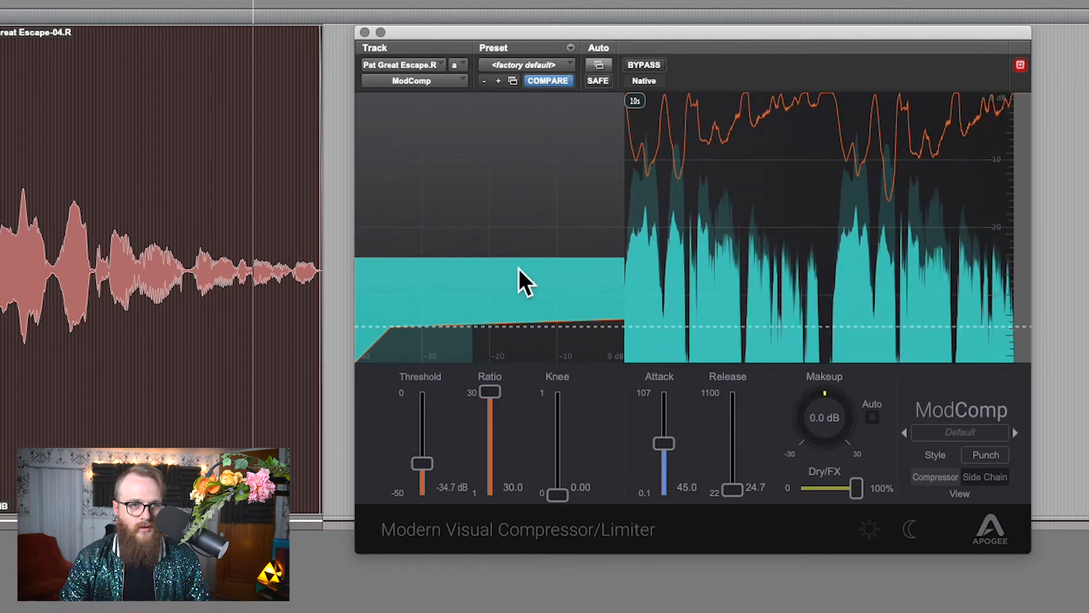
- Try a makeup gain of 10.8 dB on the heavily compressed vocal and reset it to 0.0 dB
{"action": "left_click_drag", "start_coordinate": [837, 414], "coordinate": [837, 376]}
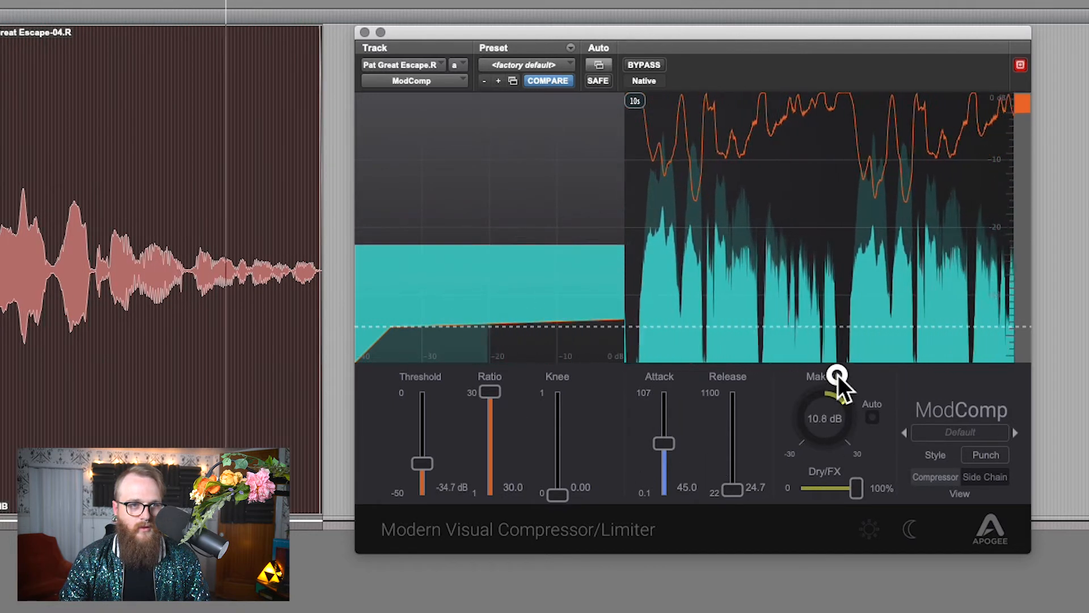
{"action": "double_click", "coordinate": [825, 421]}
{"action": "type", "text": "7"}
{"action": "left_click", "coordinate": [765, 426]}
{"action": "left_click", "coordinate": [831, 418], "text": "alt"}
- Set the threshold to -17.8 dB and the ratio to 8.5
{"action": "left_click_drag", "start_coordinate": [424, 463], "coordinate": [429, 424]}
{"action": "left_click_drag", "start_coordinate": [489, 392], "coordinate": [491, 444]}
{"action": "left_click_drag", "start_coordinate": [422, 422], "coordinate": [423, 428]}
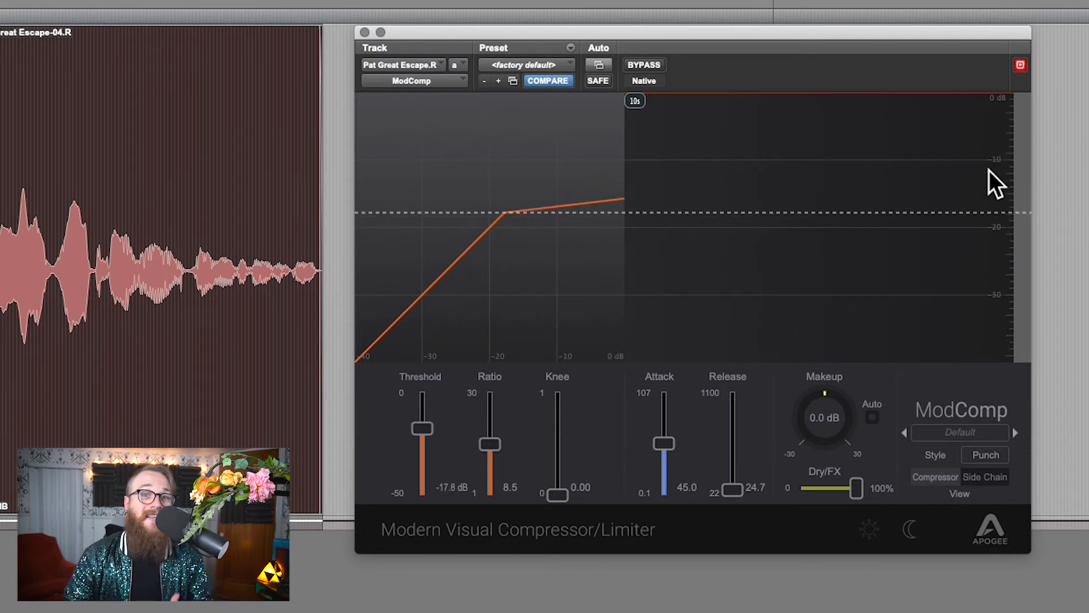
{"action": "left_click_drag", "start_coordinate": [564, 30], "coordinate": [560, 29]}
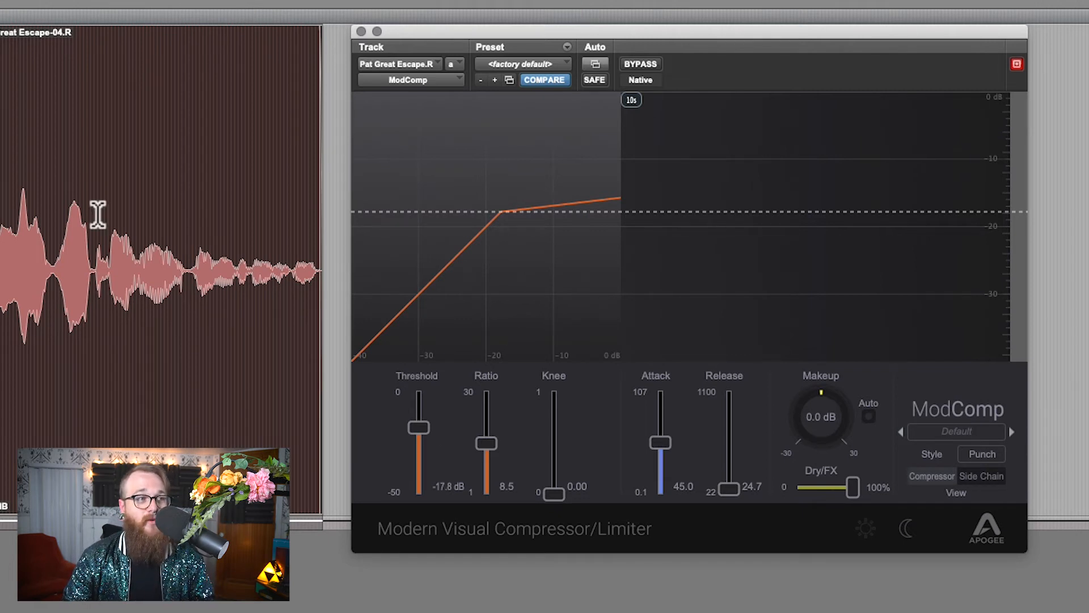
- Examine the loud opening peaks and the quiet tail of the vocal clip by selecting each part
{"action": "left_click_drag", "start_coordinate": [96, 263], "coordinate": [0, 255]}
{"action": "left_click_drag", "start_coordinate": [248, 274], "coordinate": [319, 292]}
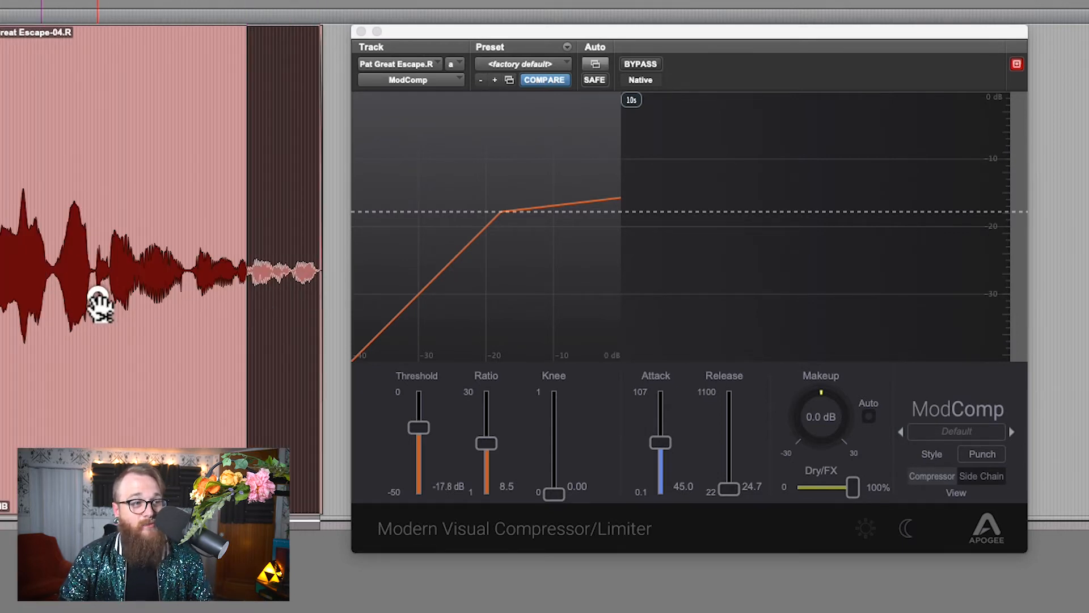
{"action": "left_click_drag", "start_coordinate": [318, 299], "coordinate": [77, 288]}
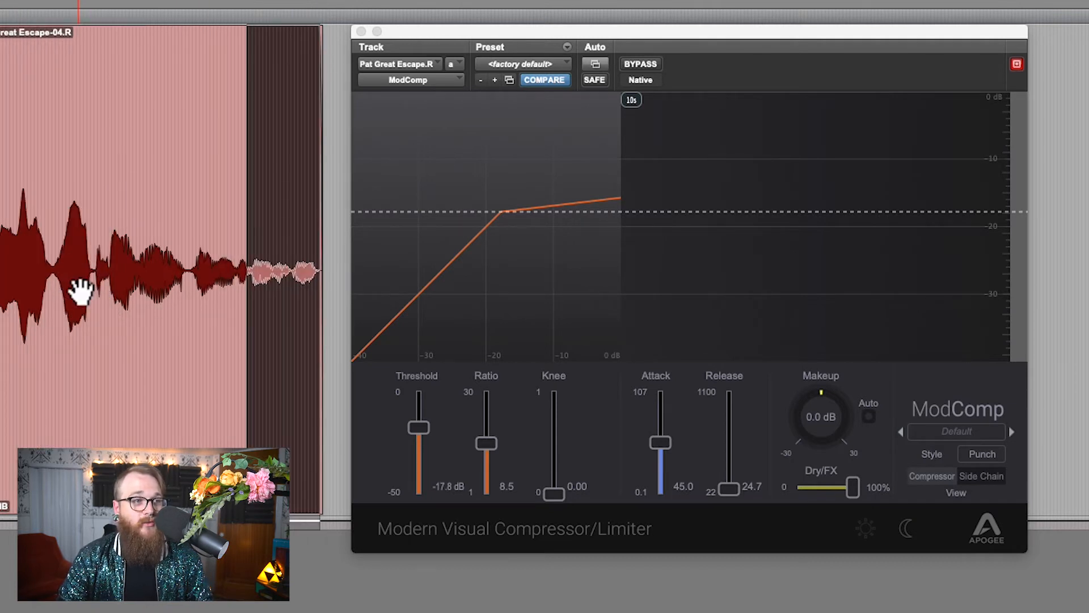
{"action": "left_click", "coordinate": [278, 261]}
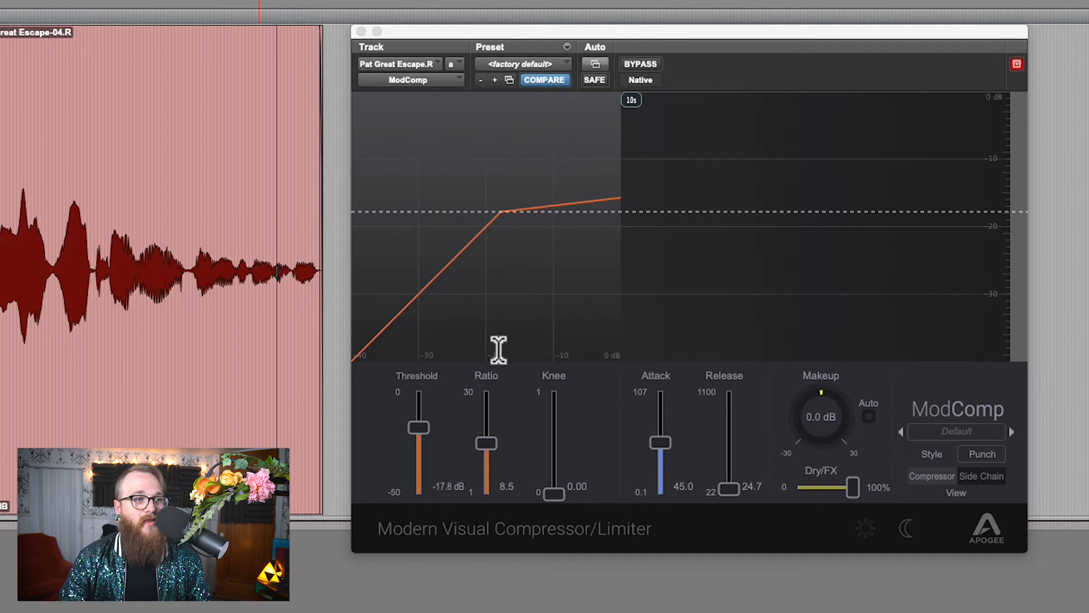
- Turn on automatic makeup gain and play the vocal with the knee at 1.00 and back at 0.00
{"action": "left_click", "coordinate": [868, 418]}
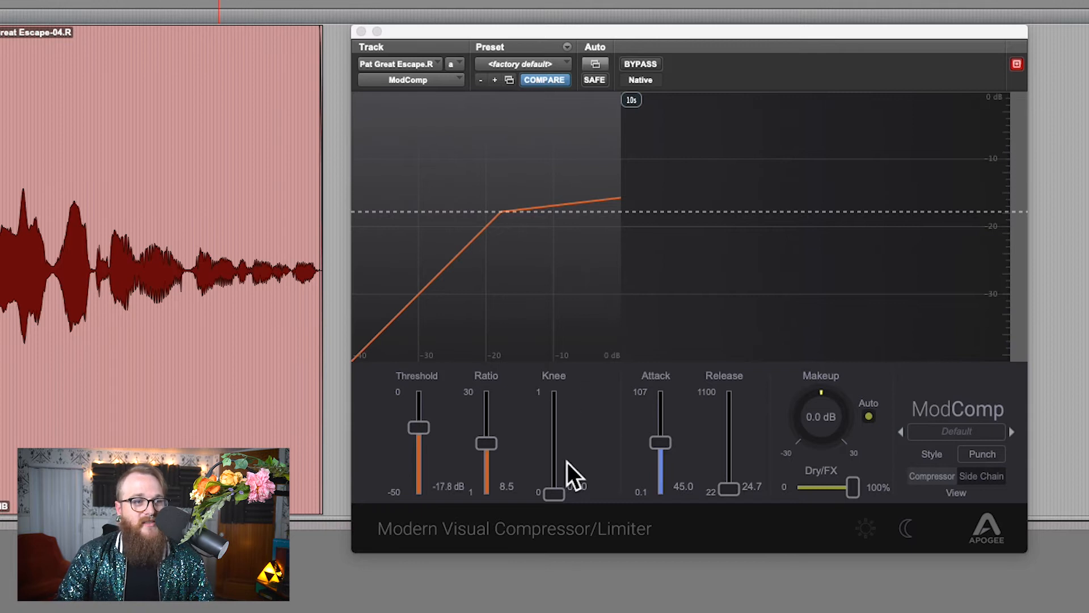
{"action": "key", "text": "space"}
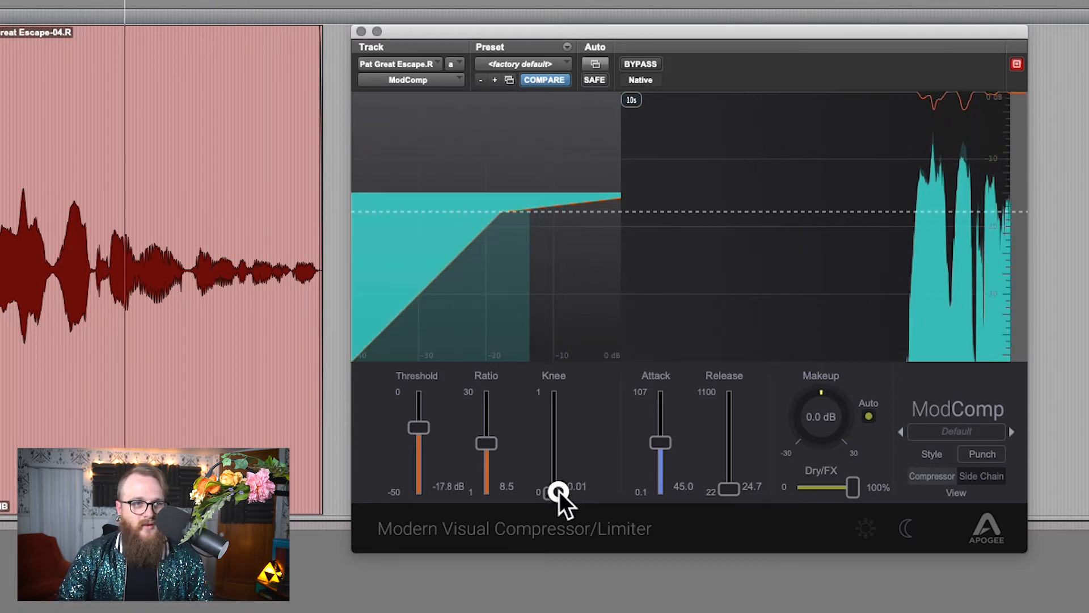
{"action": "left_click_drag", "start_coordinate": [559, 493], "coordinate": [557, 209]}
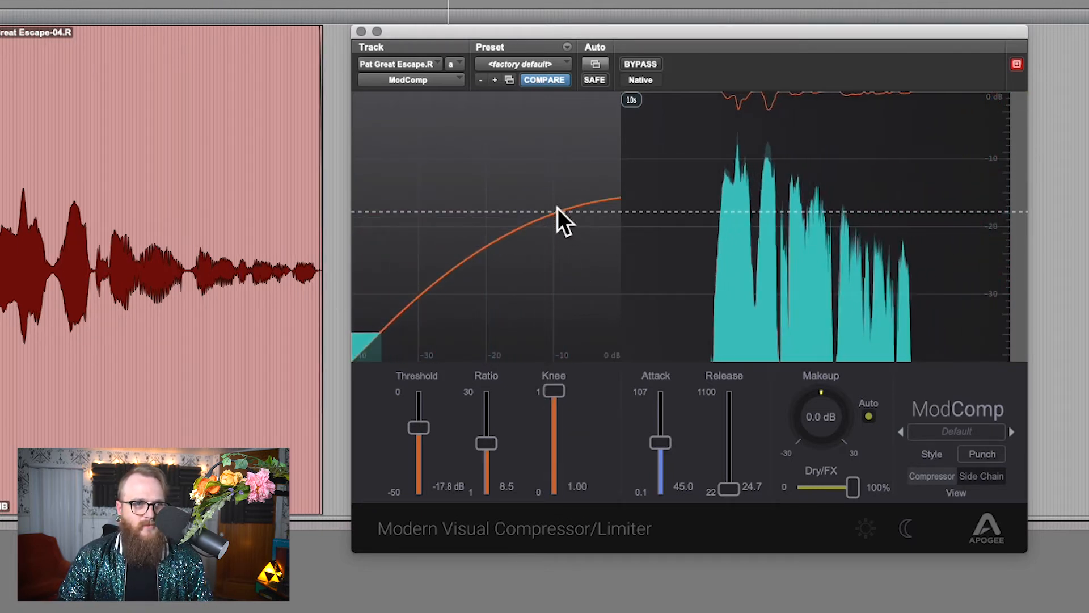
{"action": "left_click", "coordinate": [283, 273]}
{"action": "left_click_drag", "start_coordinate": [481, 32], "coordinate": [497, 38]}
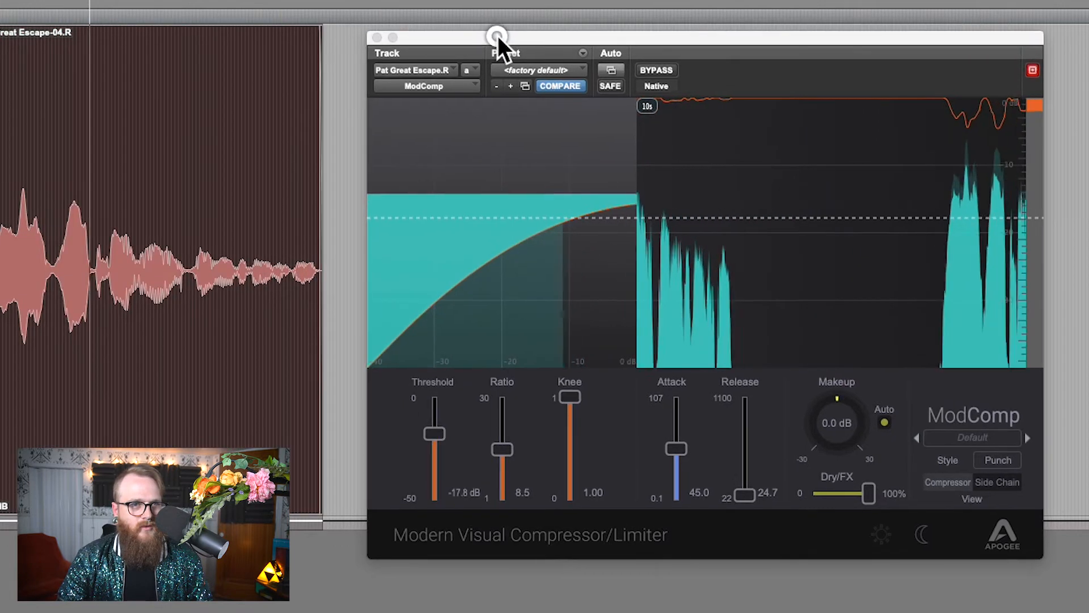
{"action": "left_click", "coordinate": [576, 393]}
{"action": "left_click_drag", "start_coordinate": [576, 393], "coordinate": [570, 500]}
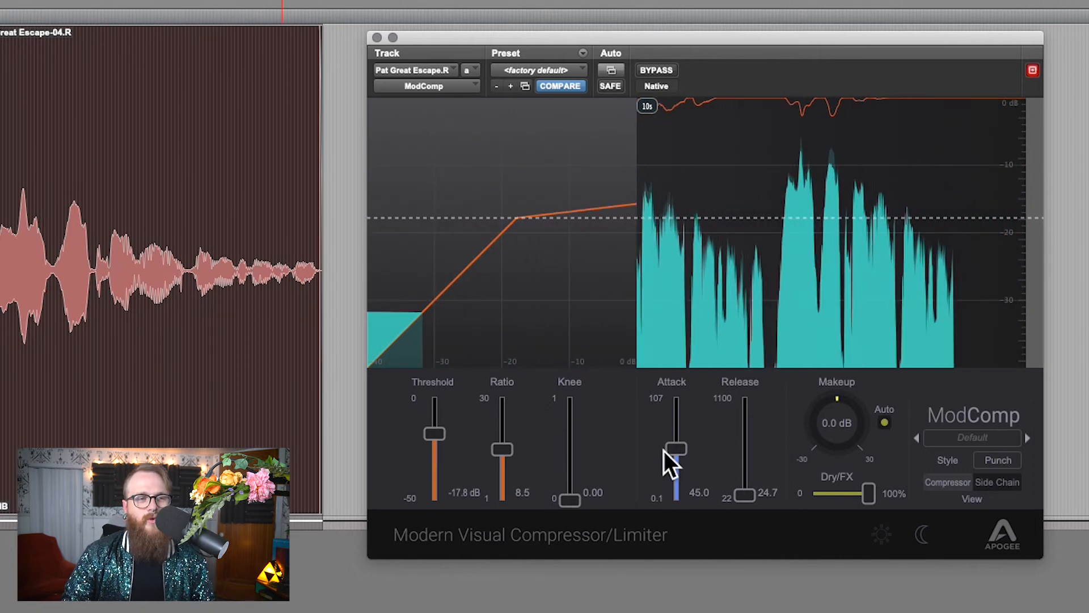
- Sweep the knee between 0.00 and 1.00 to compare the curve shapes, and settle it at 0.15
{"action": "left_click_drag", "start_coordinate": [565, 504], "coordinate": [536, 240]}
{"action": "left_click_drag", "start_coordinate": [570, 396], "coordinate": [562, 509]}
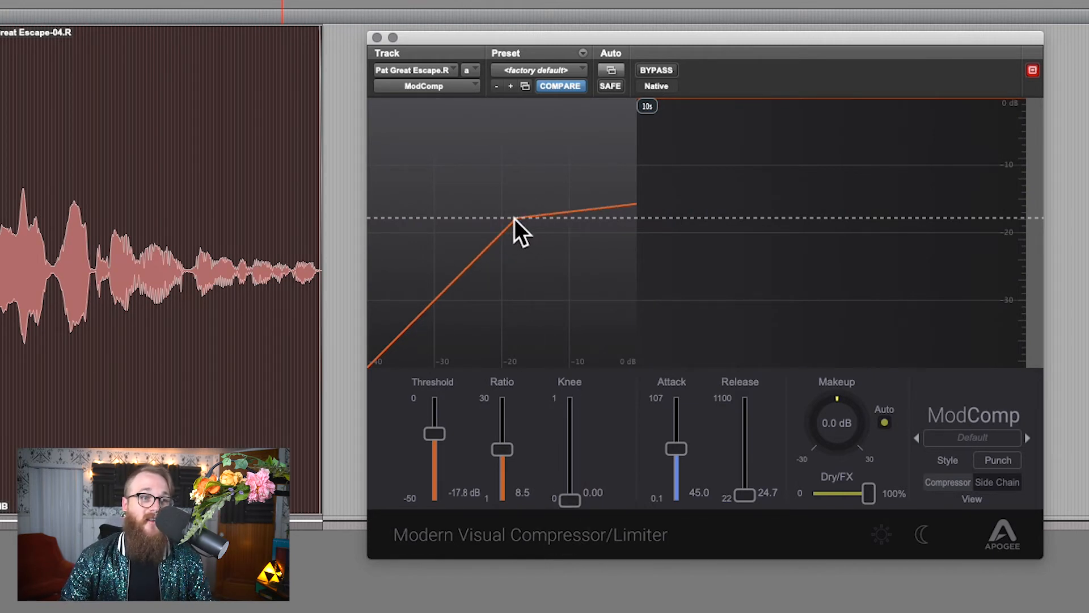
{"action": "left_click_drag", "start_coordinate": [573, 499], "coordinate": [611, 89]}
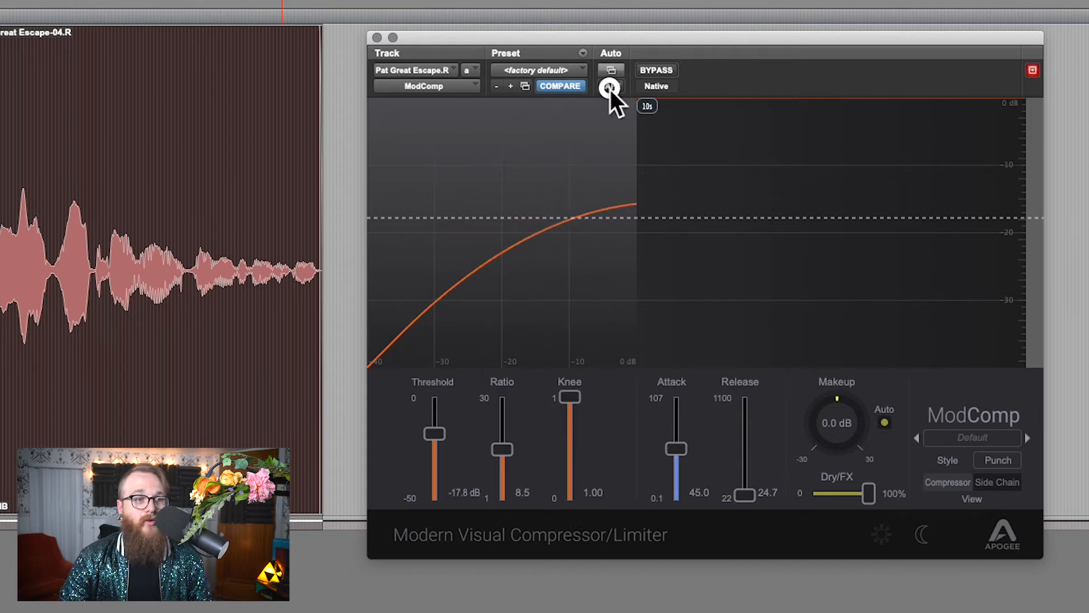
{"action": "left_click_drag", "start_coordinate": [577, 395], "coordinate": [583, 451]}
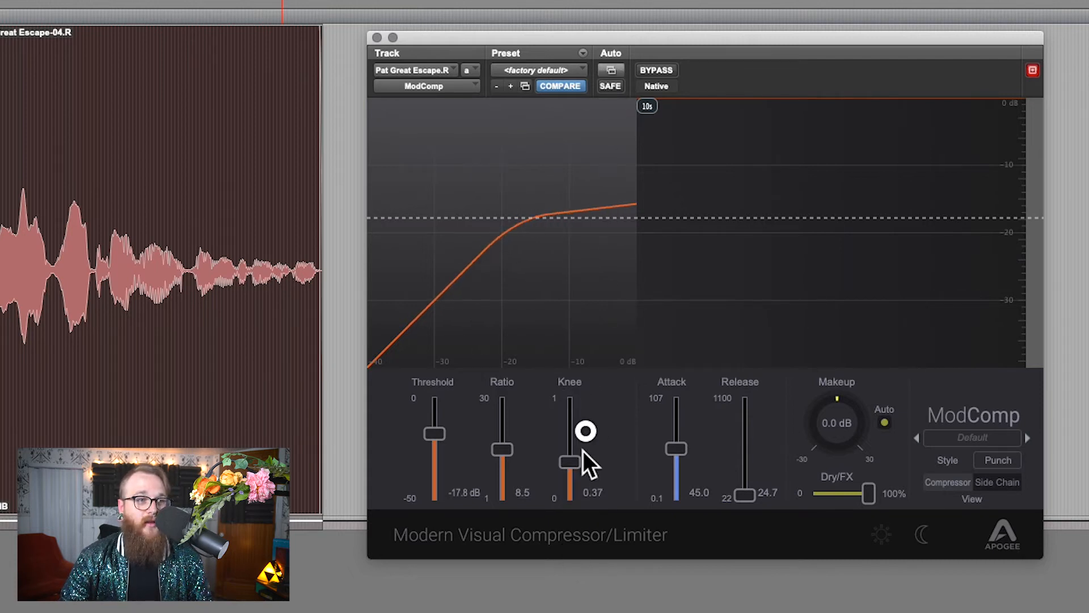
{"action": "left_click", "coordinate": [456, 287]}
{"action": "left_click_drag", "start_coordinate": [574, 400], "coordinate": [572, 468]}
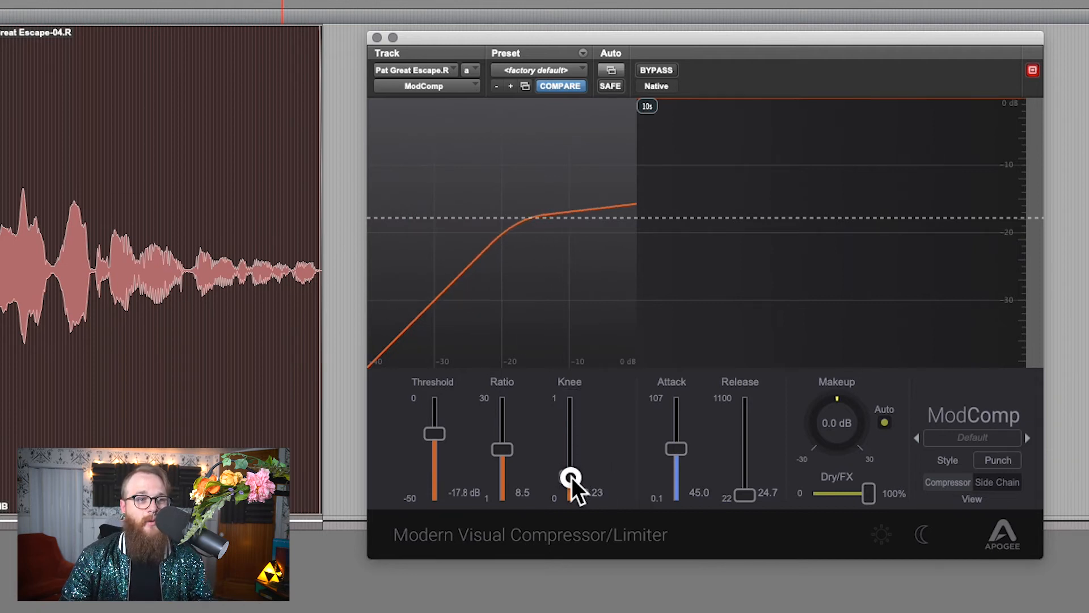
{"action": "left_click_drag", "start_coordinate": [570, 485], "coordinate": [569, 482]}
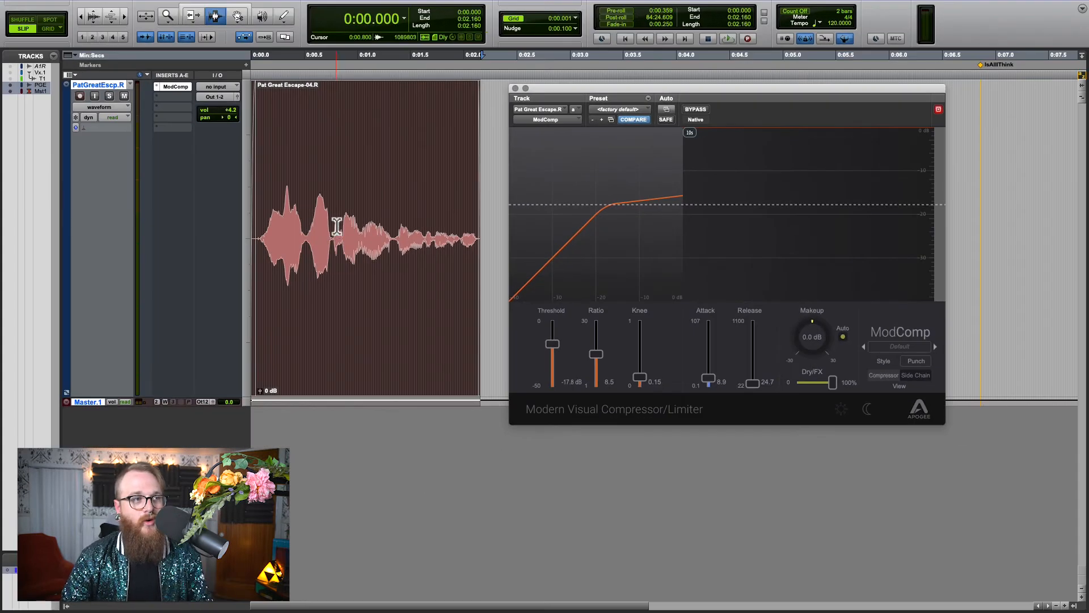
- Compare the first two vocal peaks with the quieter remainder by selecting each in turn, and reselect the whole clip
{"action": "left_click_drag", "start_coordinate": [336, 227], "coordinate": [193, 194]}
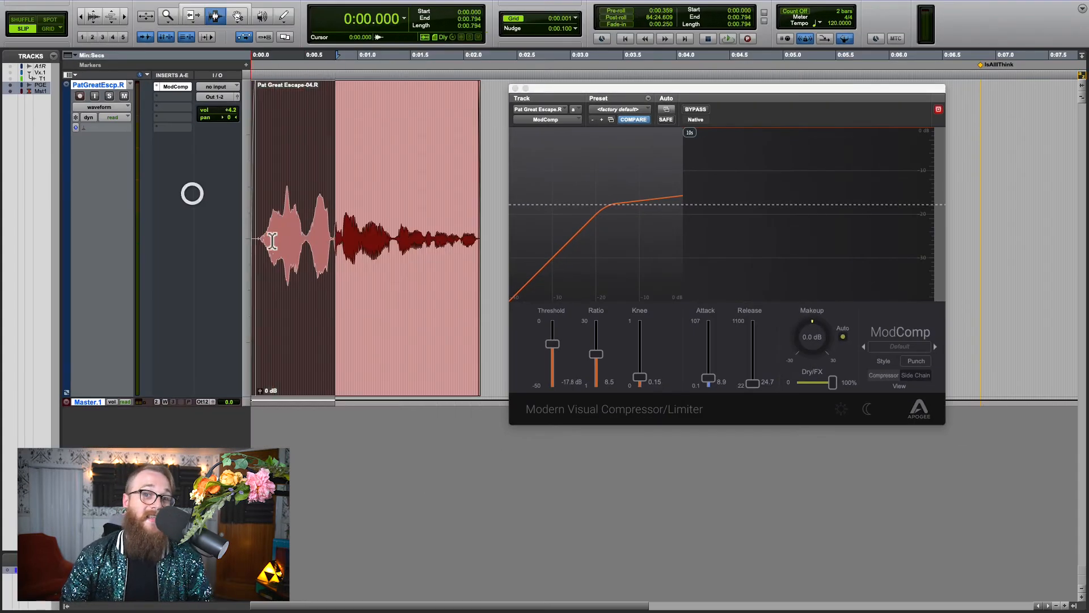
{"action": "left_click", "coordinate": [333, 240]}
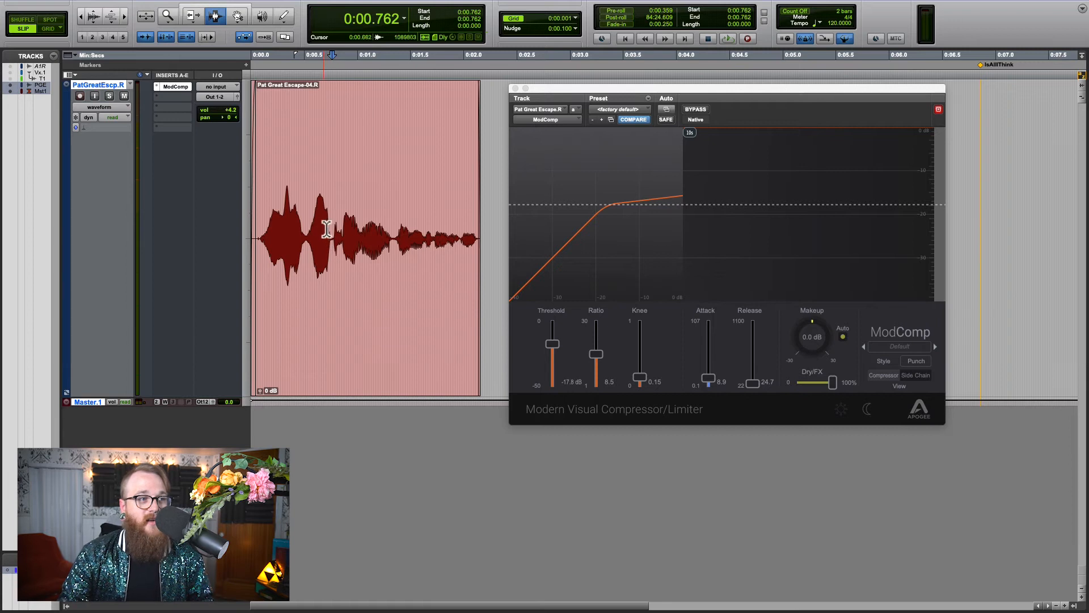
{"action": "mouse_move", "coordinate": [334, 234]}
{"action": "left_mouse_down"}
{"action": "mouse_move", "coordinate": [481, 200]}
{"action": "mouse_move", "coordinate": [333, 214]}
{"action": "left_mouse_up"}
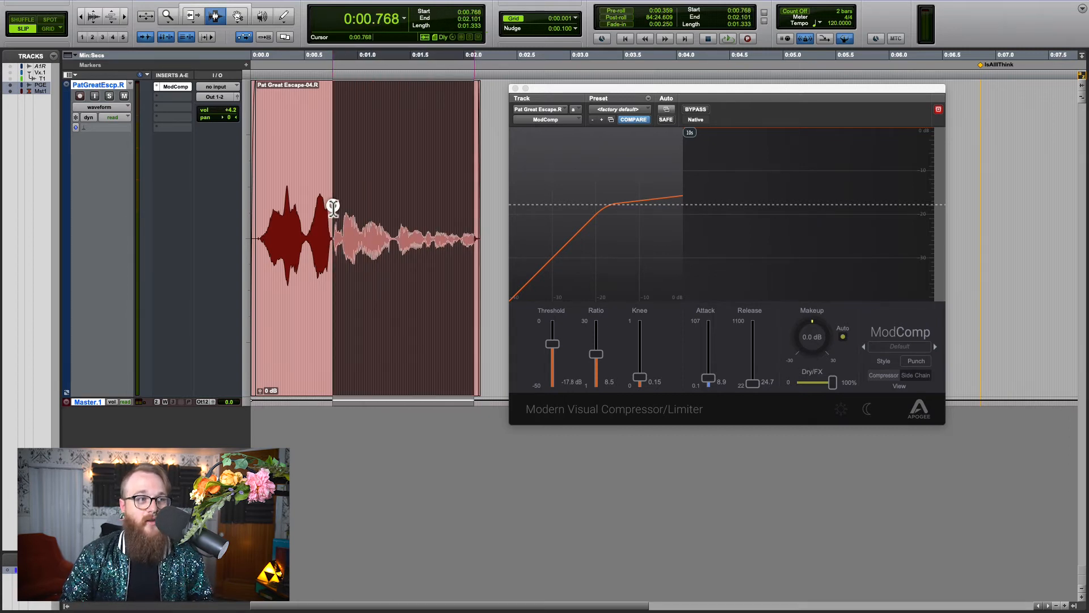
{"action": "left_click", "coordinate": [354, 225]}
{"action": "left_click_drag", "start_coordinate": [333, 233], "coordinate": [482, 216]}
{"action": "left_click", "coordinate": [482, 216]}
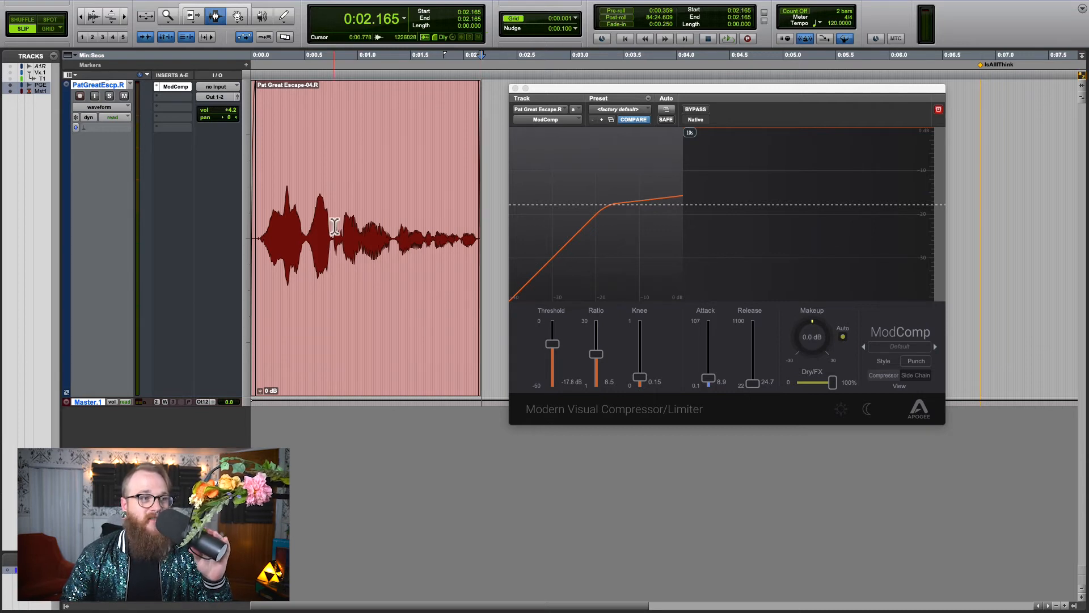
{"action": "left_click_drag", "start_coordinate": [334, 224], "coordinate": [245, 211]}
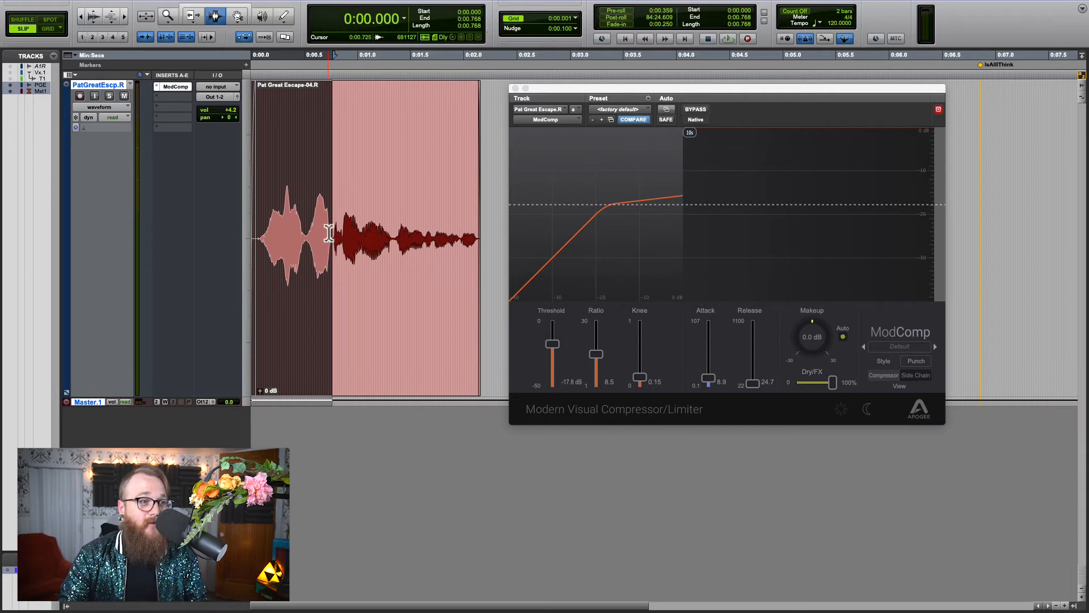
{"action": "left_click_drag", "start_coordinate": [334, 234], "coordinate": [481, 208]}
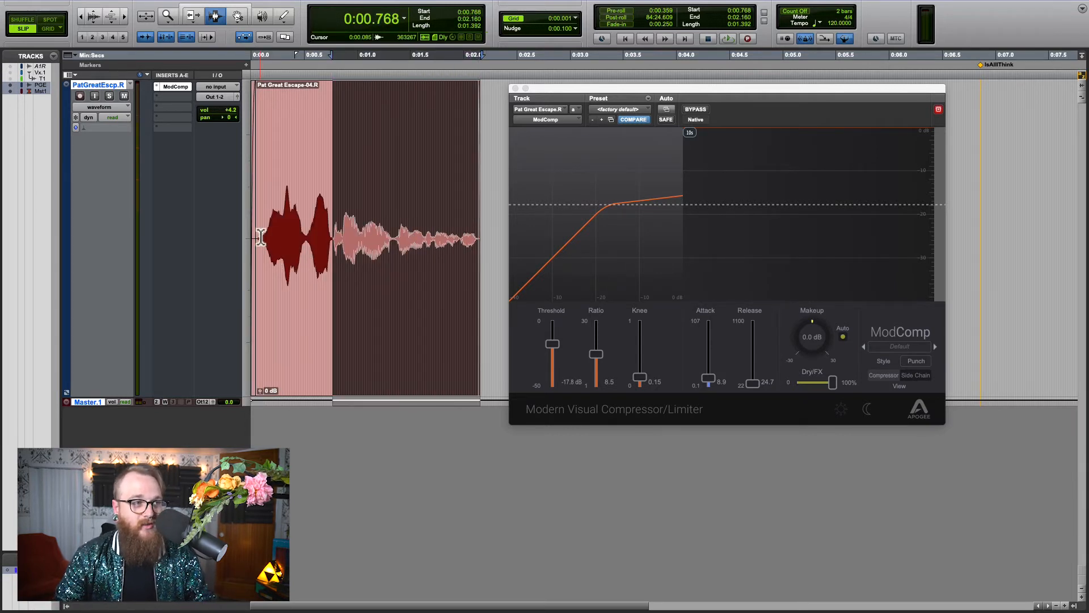
{"action": "key", "text": "shift+Return"}
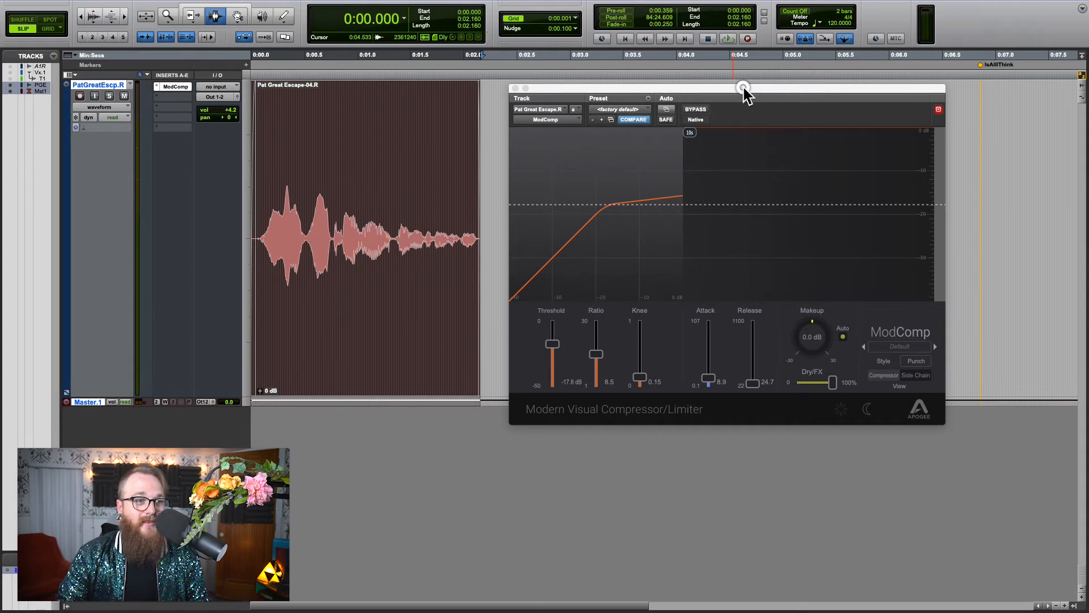
{"action": "left_click_drag", "start_coordinate": [743, 88], "coordinate": [756, 71]}
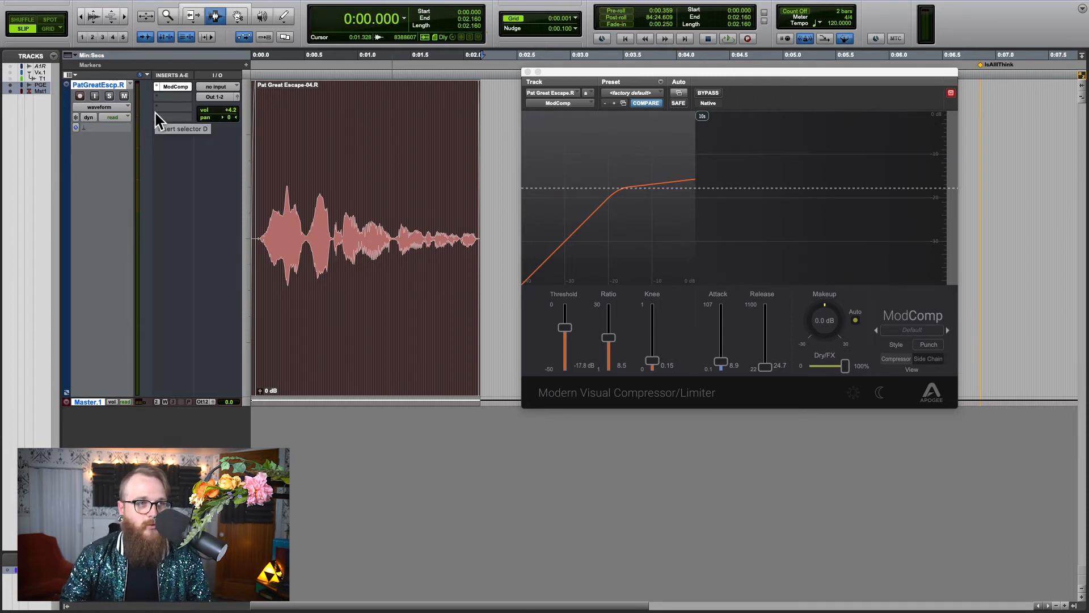
{"action": "left_click_drag", "start_coordinate": [730, 72], "coordinate": [718, 85]}
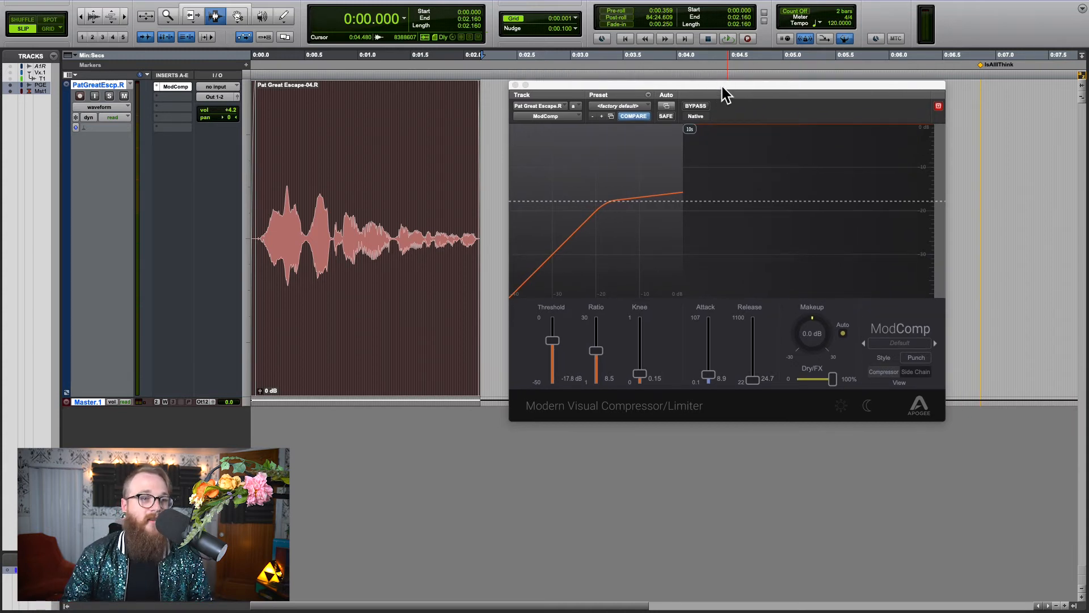
- Compare the compression curve with the ratio lowered to 1.6 and raised back to 6.0
{"action": "left_click_drag", "start_coordinate": [723, 87], "coordinate": [722, 84]}
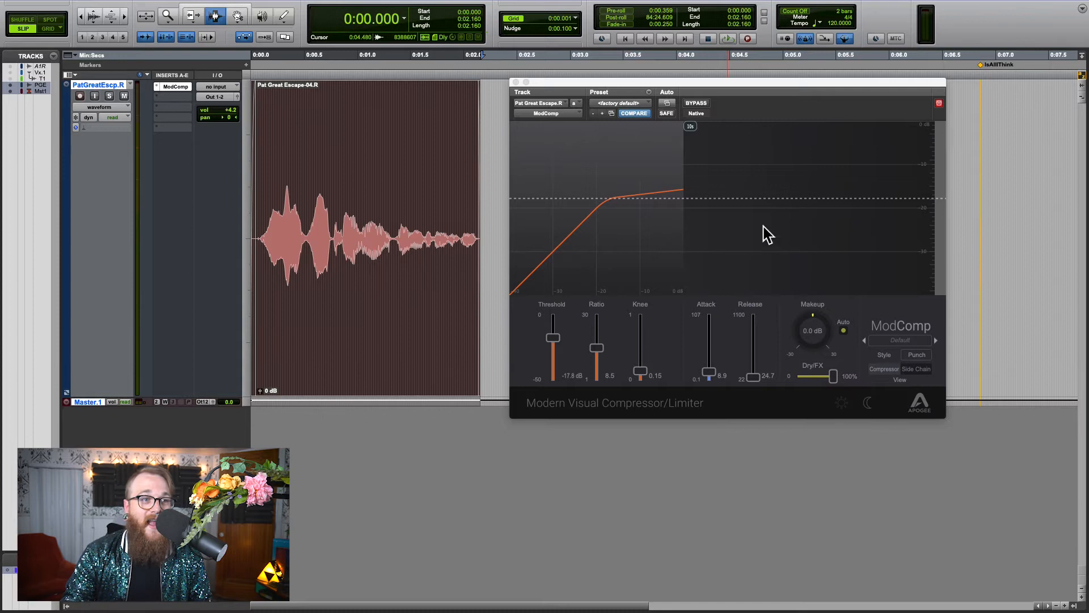
{"action": "left_click_drag", "start_coordinate": [593, 345], "coordinate": [595, 372]}
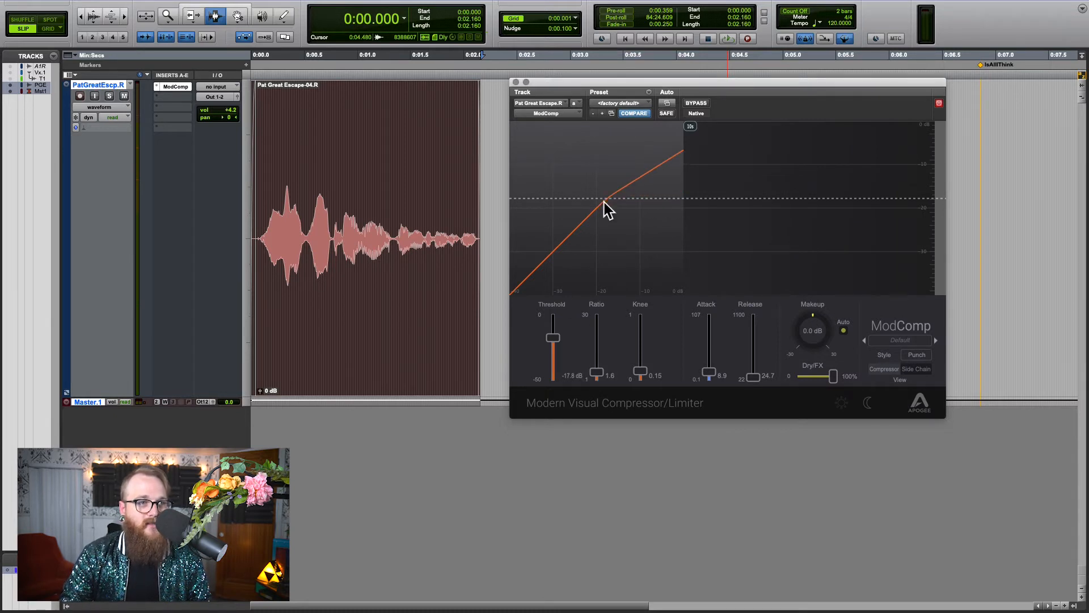
{"action": "left_click_drag", "start_coordinate": [599, 372], "coordinate": [597, 354]}
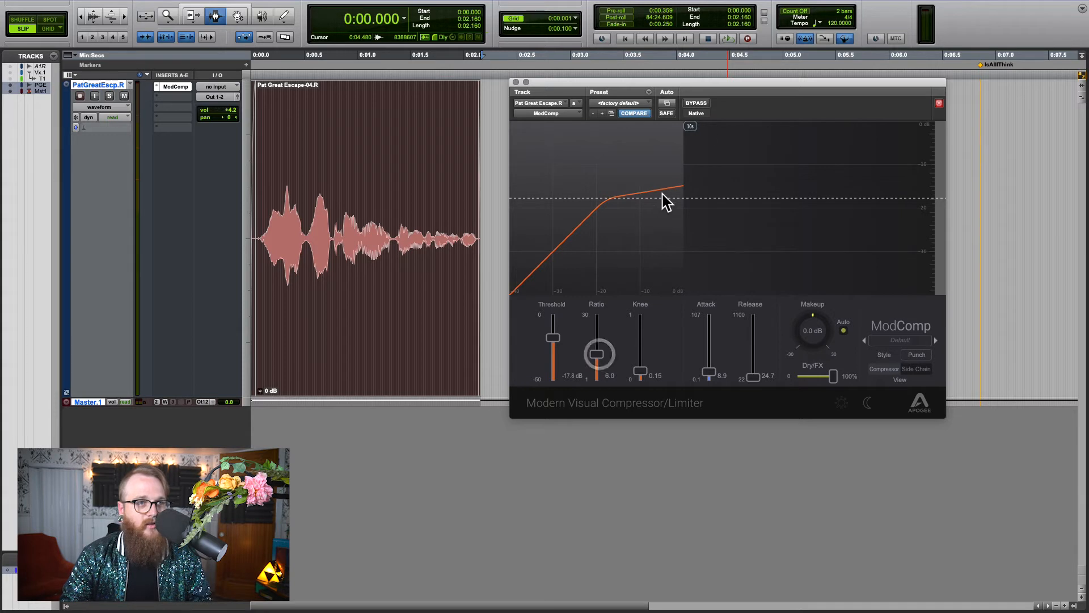
{"action": "left_click_drag", "start_coordinate": [712, 85], "coordinate": [710, 88]}
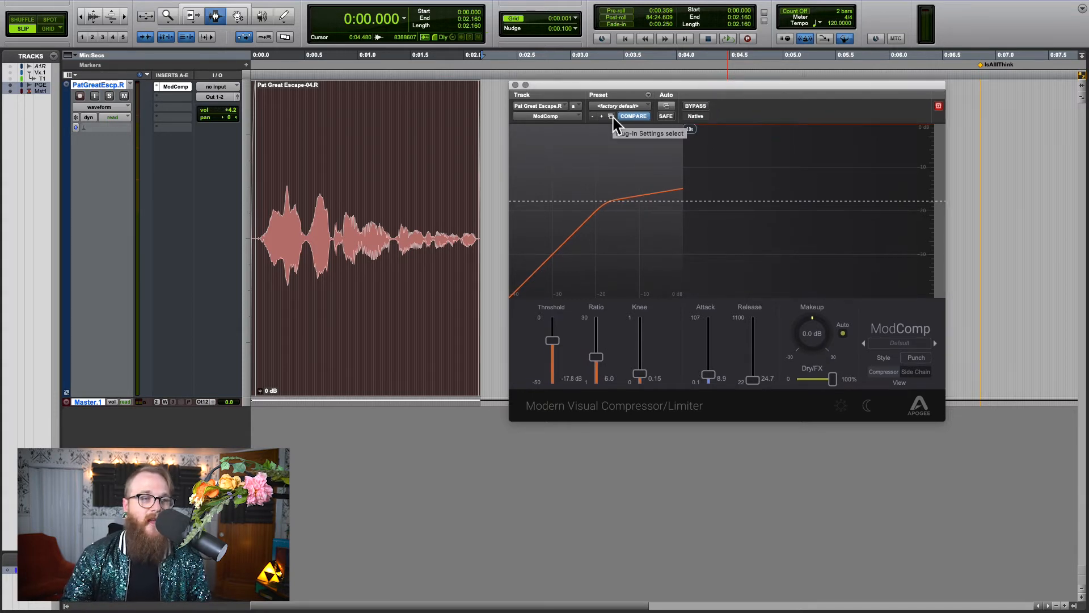
- Play the vocal while setting the threshold to -19.1 dB, ratio to 4.7, attack to 10.3 and release to 55.6
{"action": "key", "text": "space"}
{"action": "left_click_drag", "start_coordinate": [553, 341], "coordinate": [596, 361]}
{"action": "left_click_drag", "start_coordinate": [708, 374], "coordinate": [757, 373]}
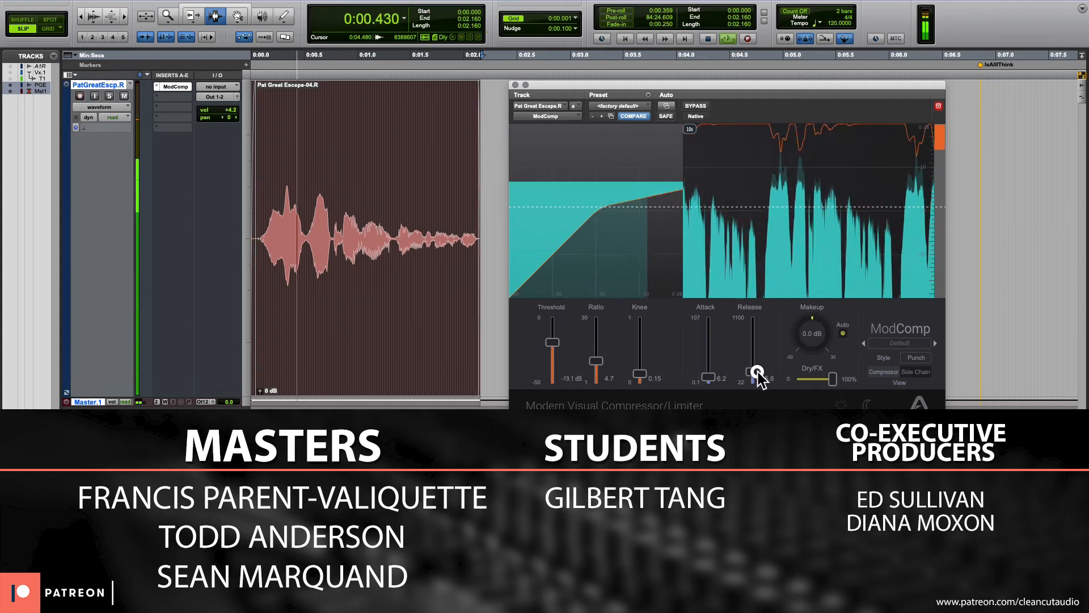
{"action": "left_click_drag", "start_coordinate": [708, 377], "coordinate": [708, 372]}
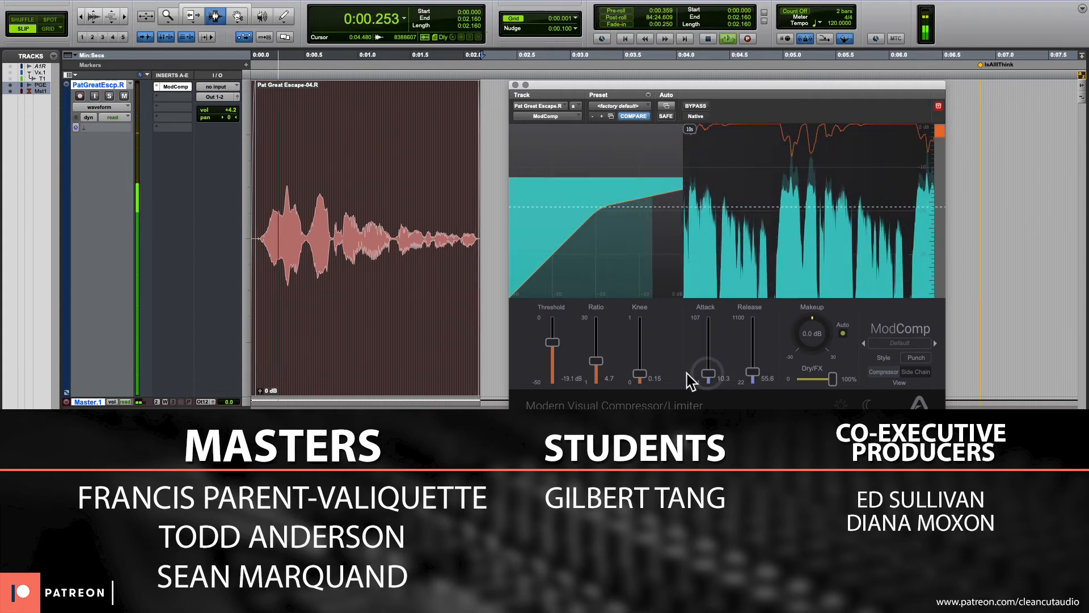
{"action": "key", "text": "space"}
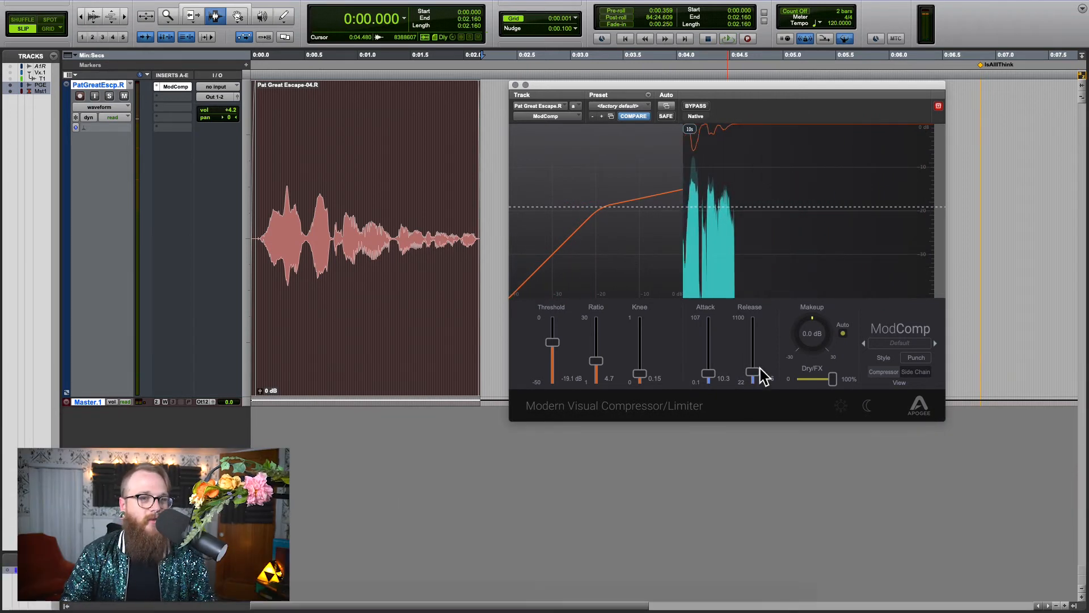
- Play the vocal with the release raised to its 1100 maximum and automatic makeup gain off
{"action": "left_click_drag", "start_coordinate": [753, 375], "coordinate": [773, 259]}
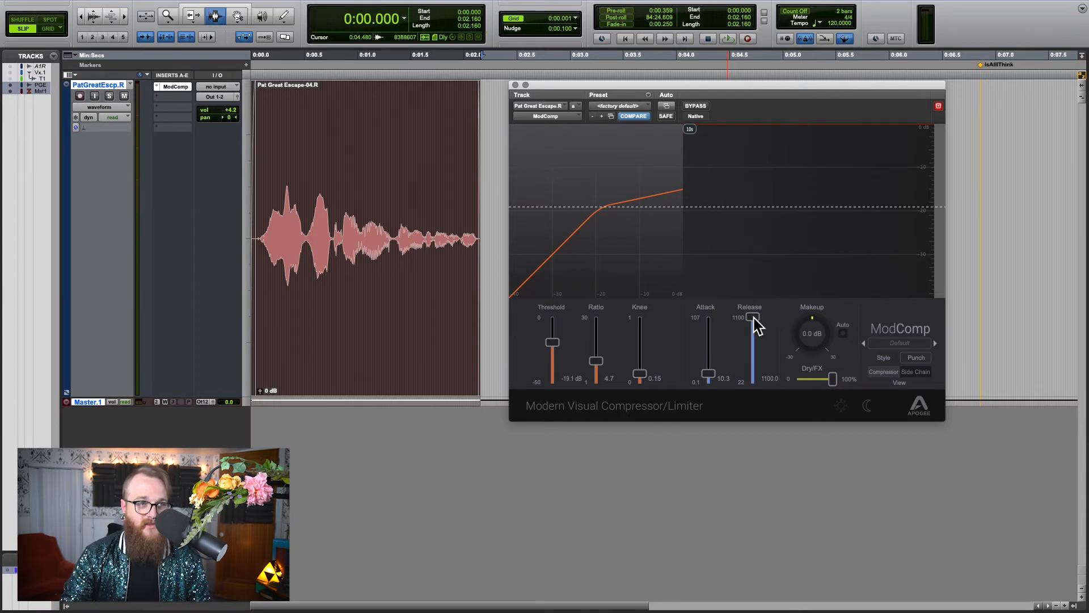
{"action": "key", "text": "space"}
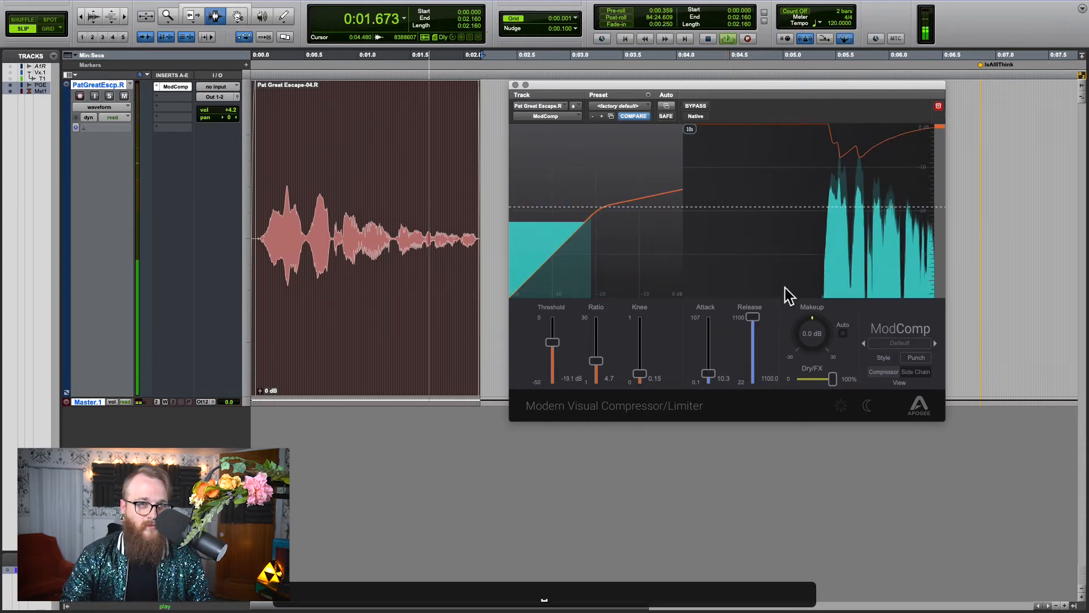
{"action": "key", "text": "space"}
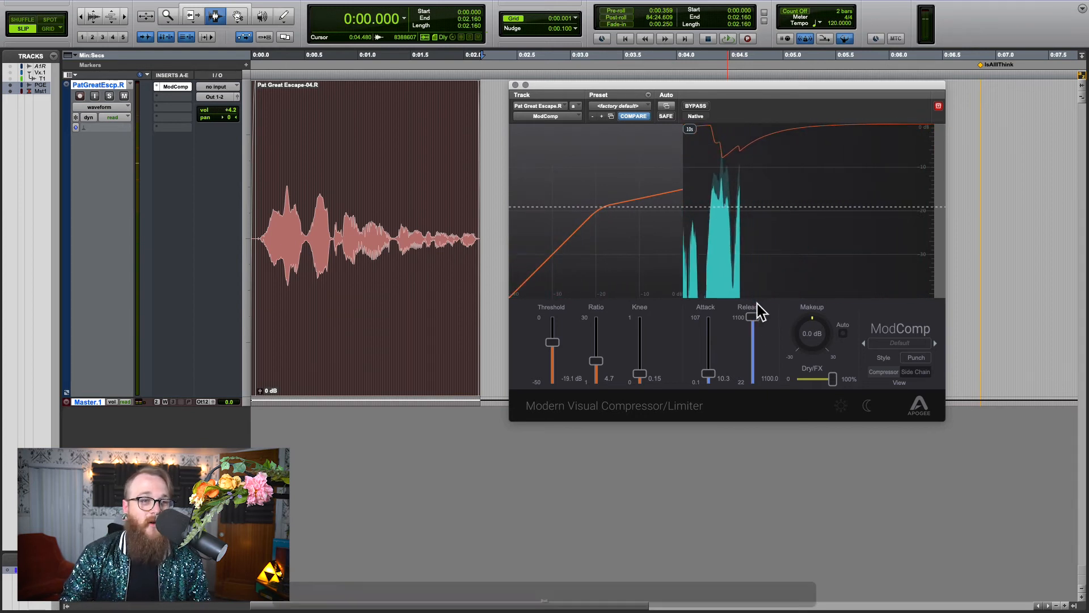
- Play the vocal with the release at 22.0, switch it to 1100 during playback and return it to 22.0
{"action": "left_click_drag", "start_coordinate": [752, 316], "coordinate": [749, 391]}
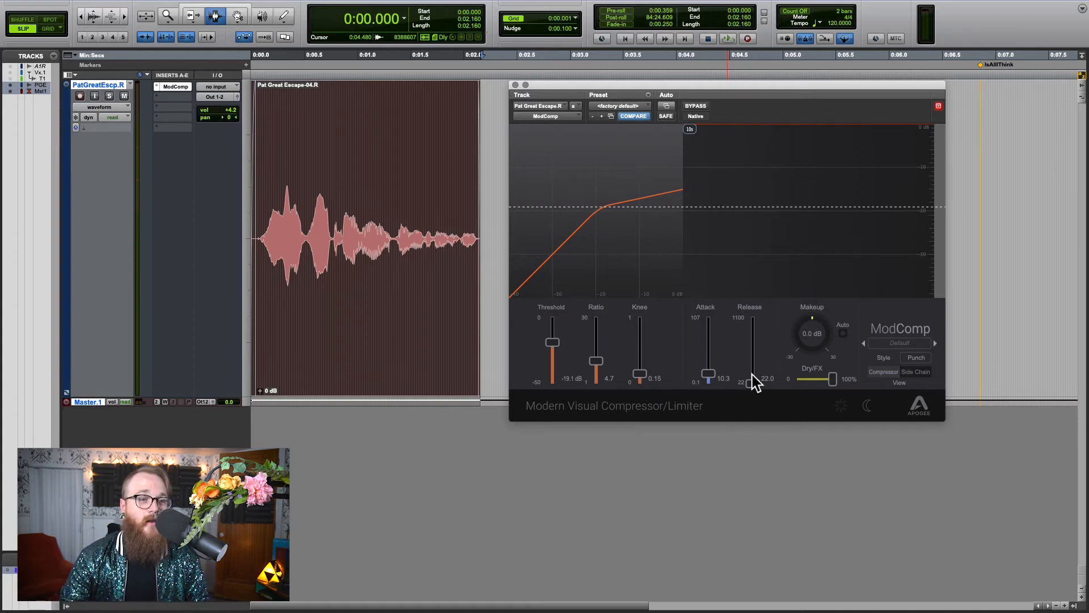
{"action": "key", "text": "space"}
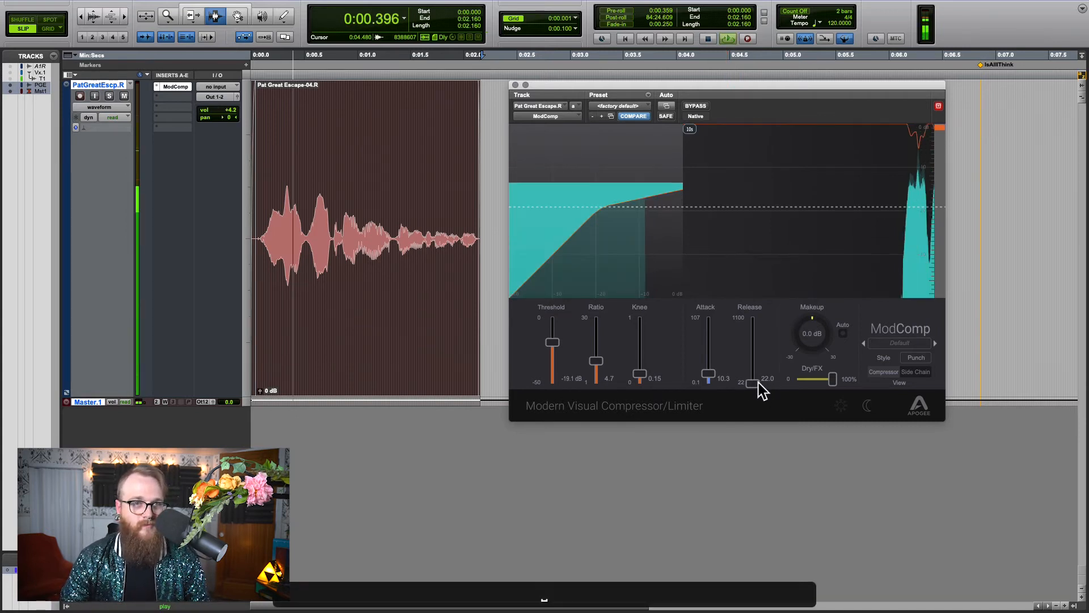
{"action": "left_click_drag", "start_coordinate": [757, 383], "coordinate": [754, 318]}
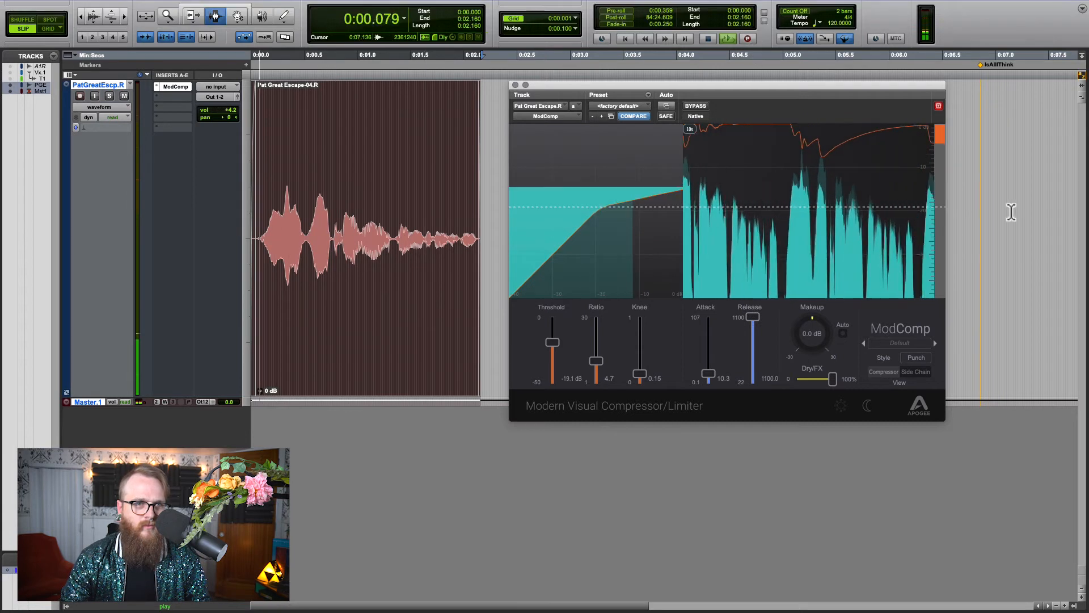
{"action": "left_click_drag", "start_coordinate": [752, 316], "coordinate": [754, 440]}
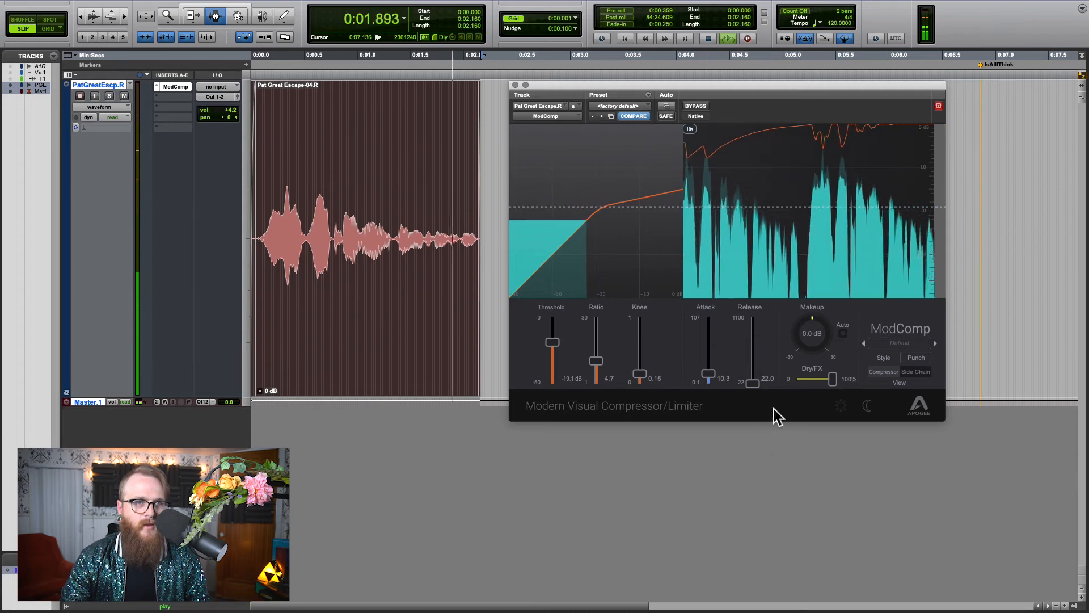
{"action": "key", "text": "space"}
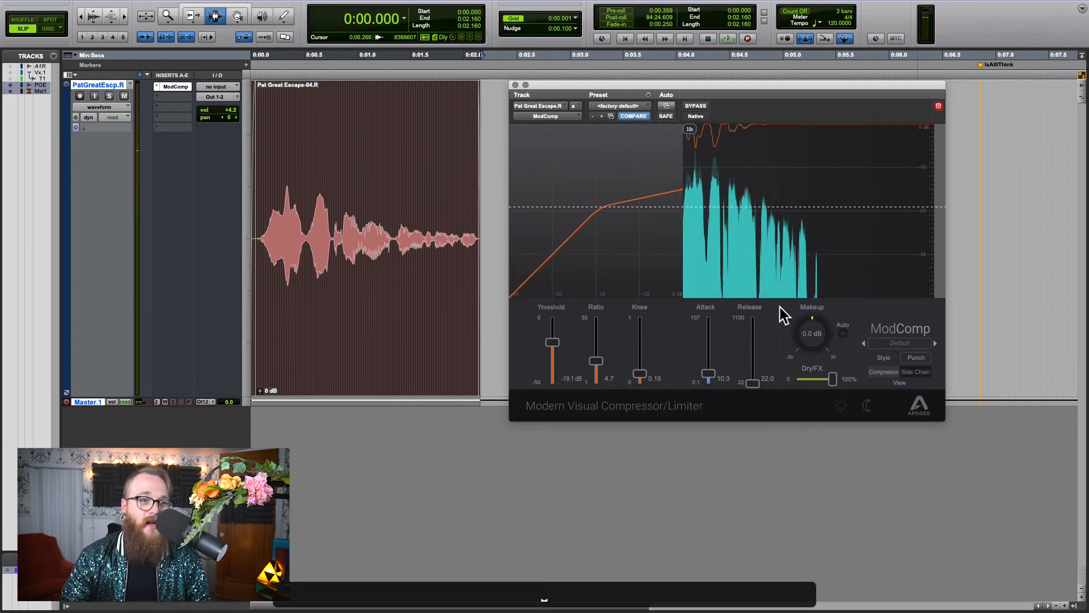
- Play the vocal once more with the release at 1100, and settle the release at 39.1
{"action": "left_click_drag", "start_coordinate": [754, 384], "coordinate": [785, 256]}
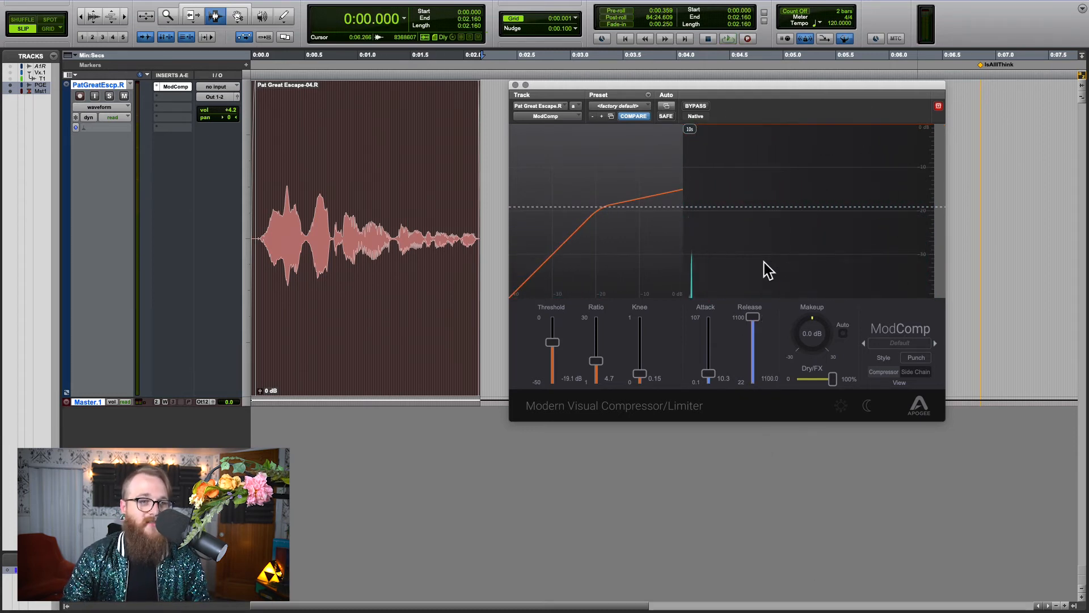
{"action": "key", "text": "space"}
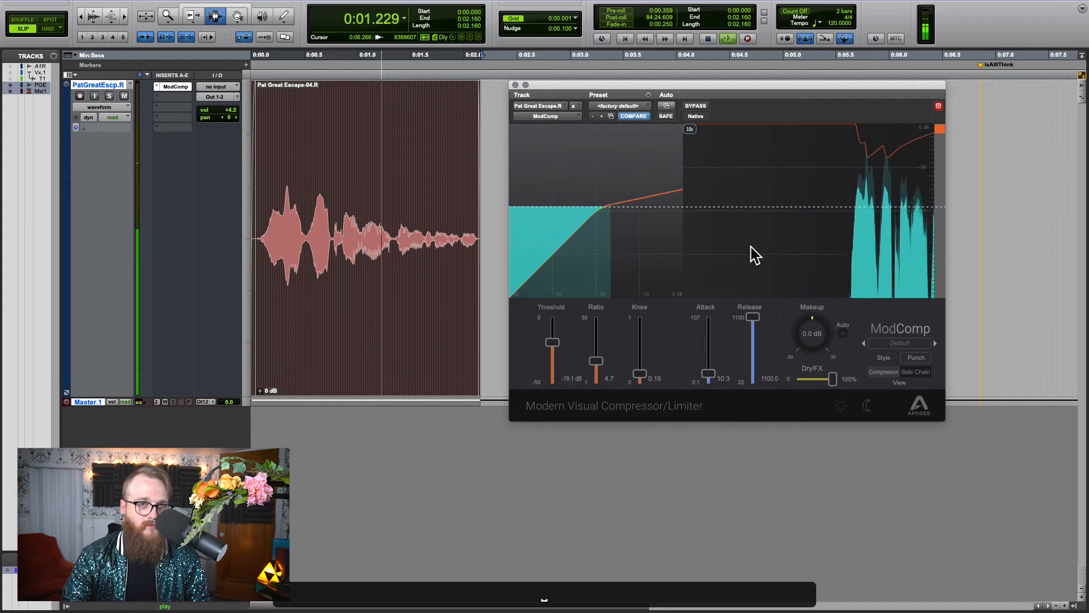
{"action": "key", "text": "space"}
{"action": "left_click_drag", "start_coordinate": [751, 319], "coordinate": [749, 378]}
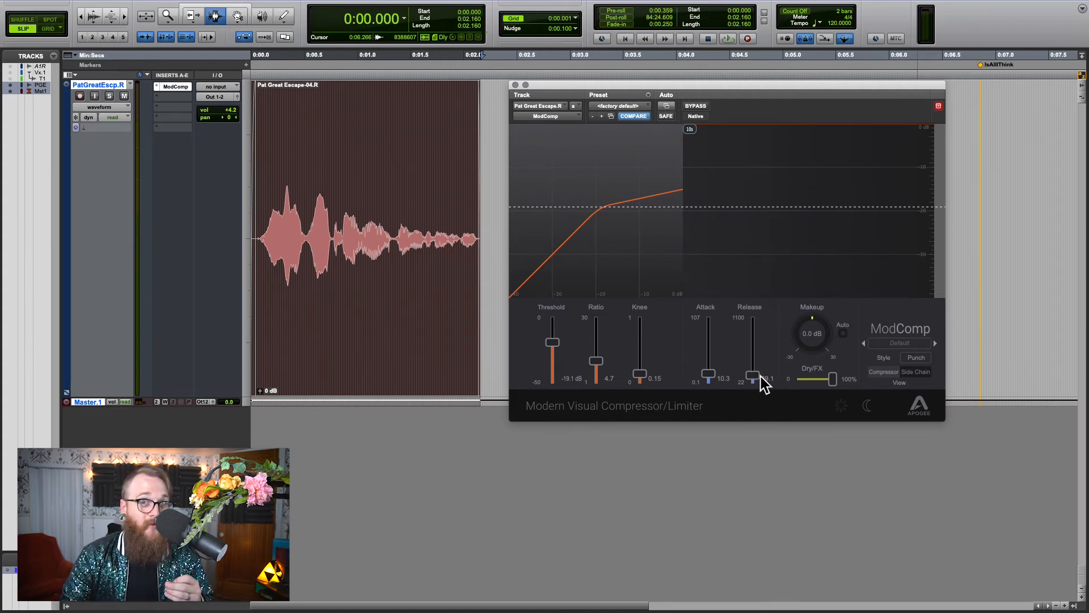
- Turn automatic makeup gain back on and play the vocal through the compressor
{"action": "left_click_drag", "start_coordinate": [653, 83], "coordinate": [675, 88]}
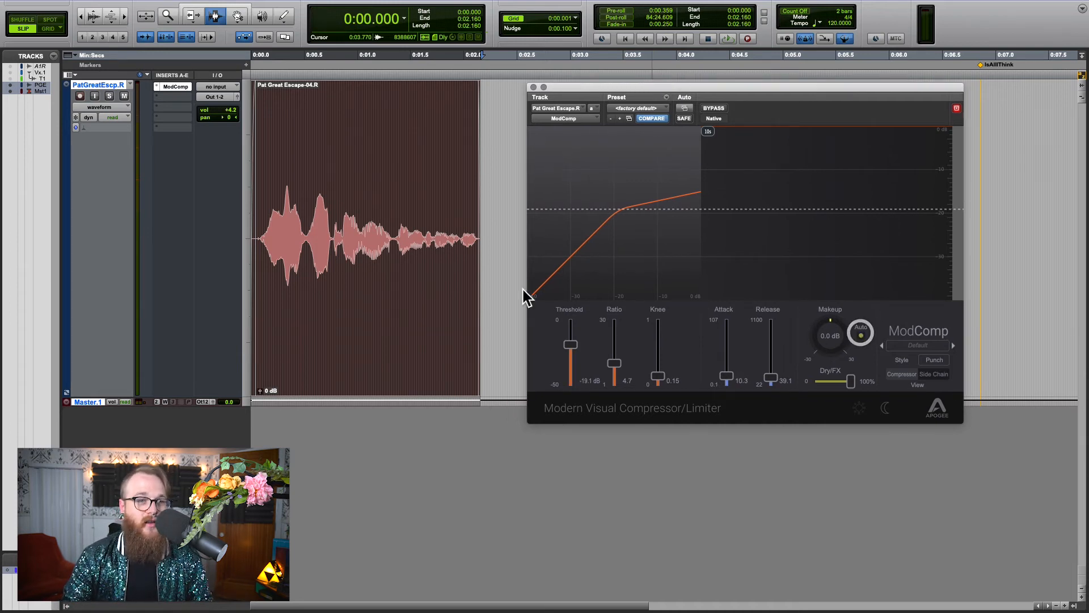
{"action": "key", "text": "space"}
{"action": "key", "text": "F1"}
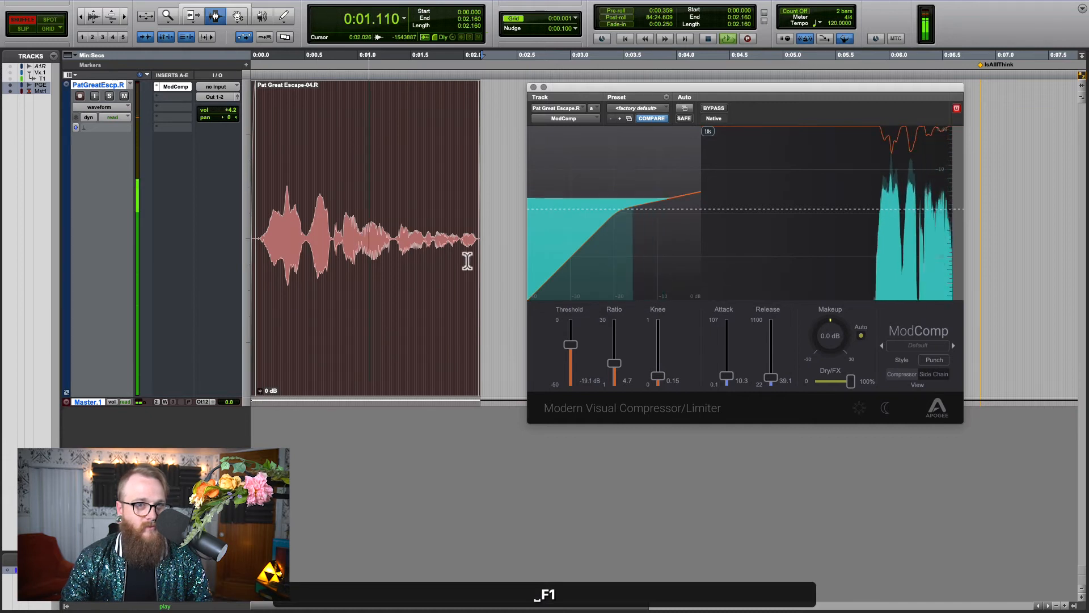
{"action": "key", "text": "space"}
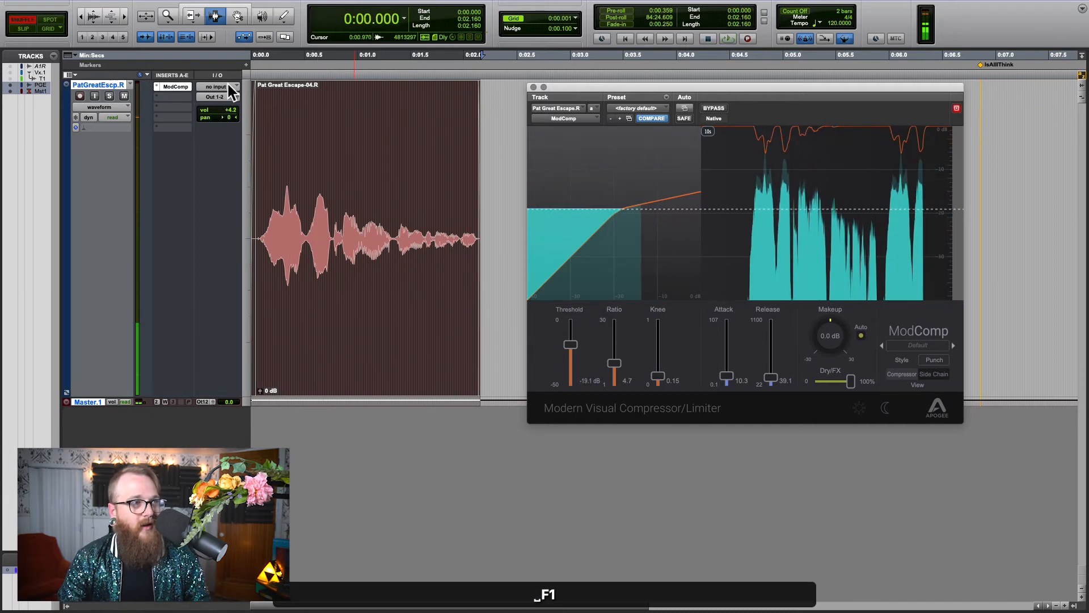
- Create one new mono audio track and route the vocal track's output to Bus 3 (Mono)
{"action": "key", "text": "ctrl+shift+n"}
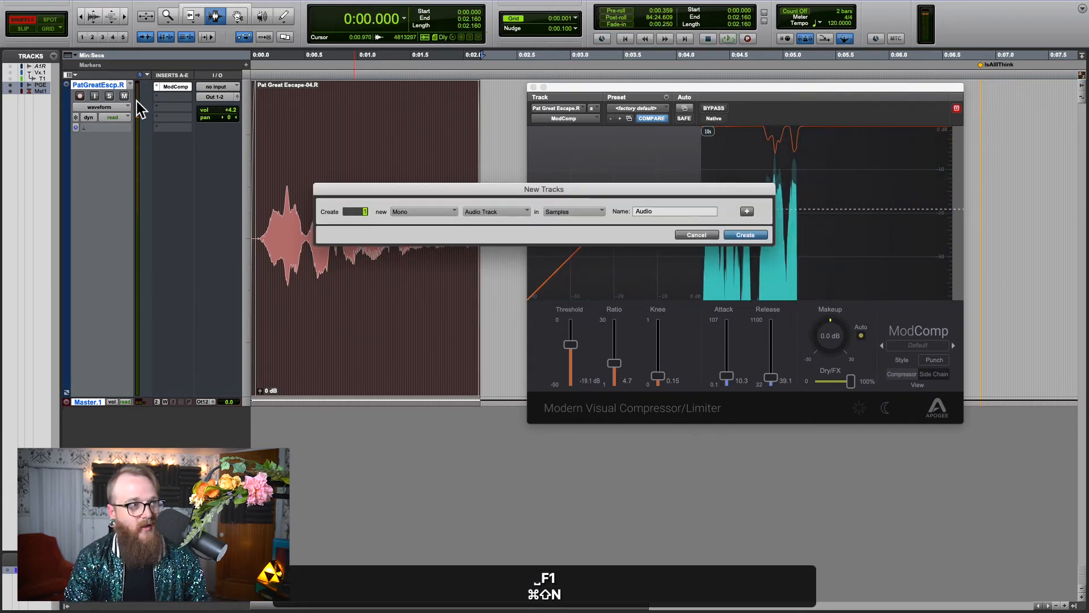
{"action": "key", "text": "Return"}
{"action": "left_click", "coordinate": [215, 97]}
{"action": "mouse_move", "coordinate": [220, 107]}
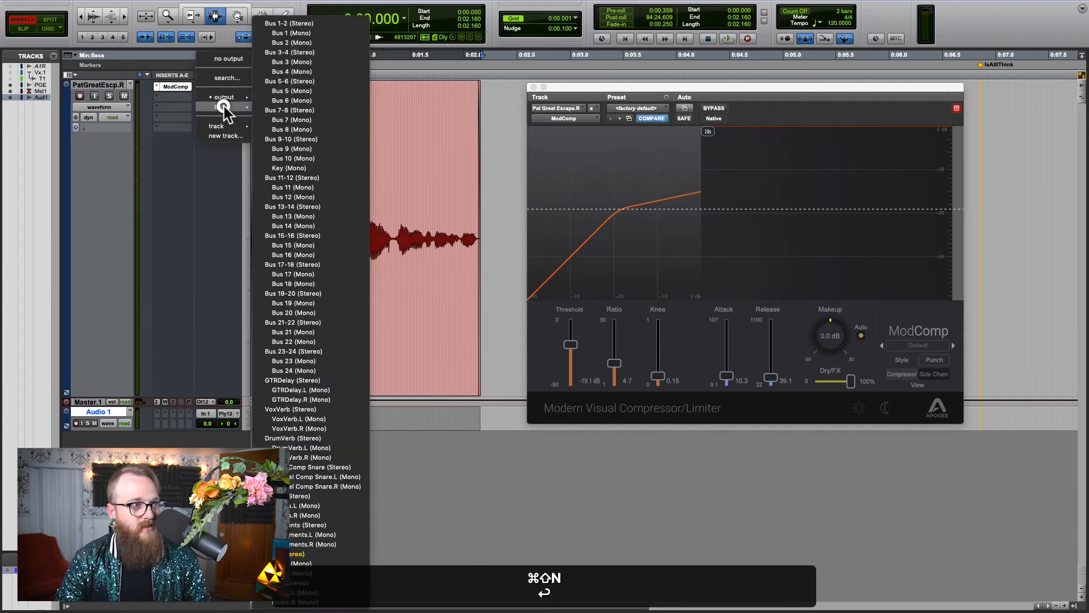
{"action": "left_click", "coordinate": [304, 62]}
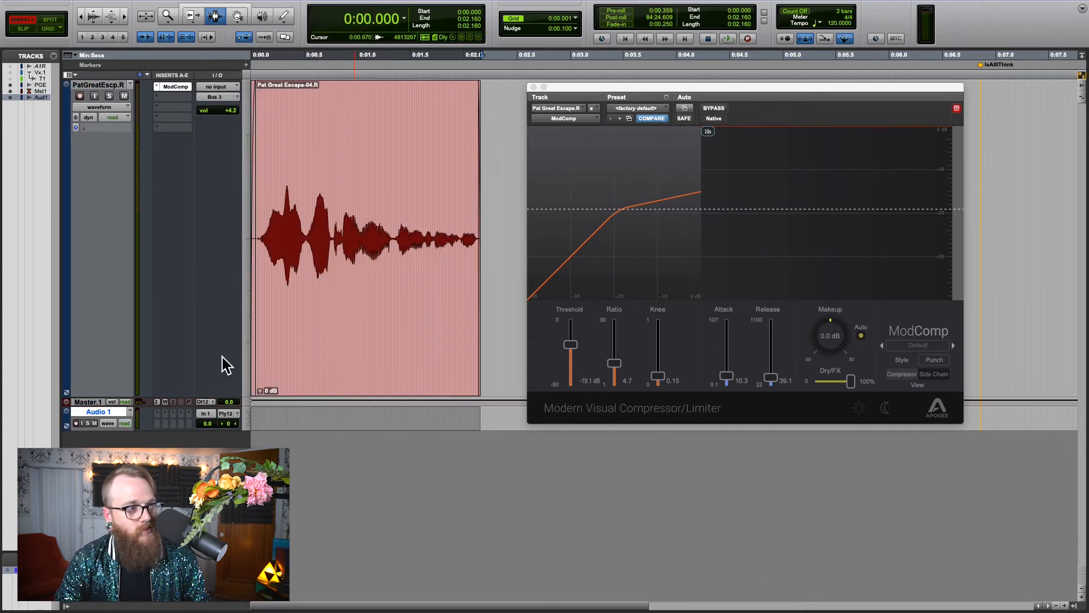
{"action": "key", "text": "e"}
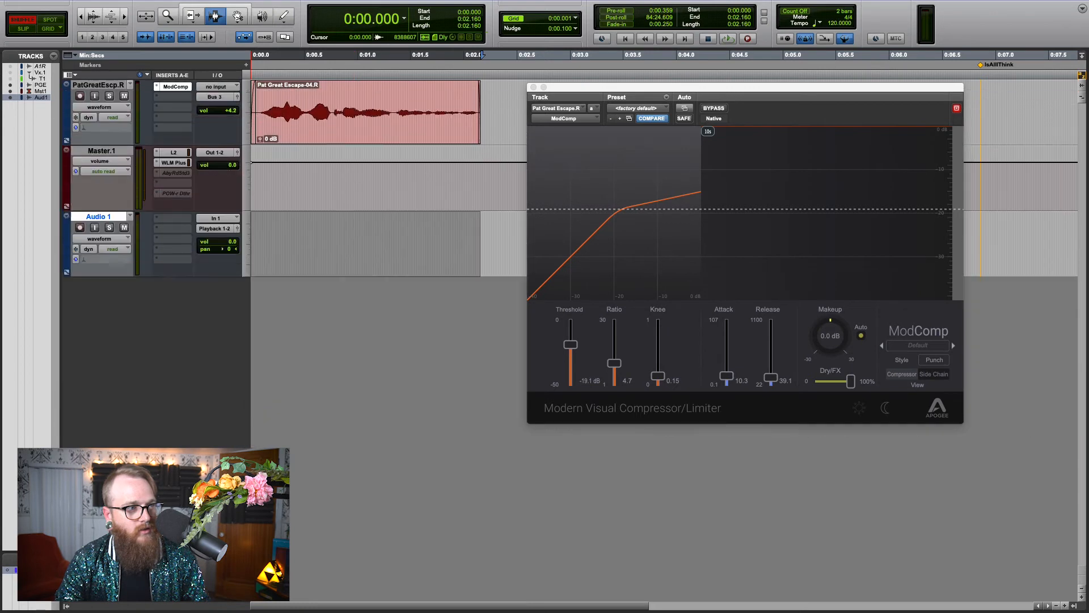
- Set the Audio 1 track's input to Bus 3 (Mono) and its output to Out 1-2
{"action": "left_click", "coordinate": [225, 242]}
{"action": "mouse_move", "coordinate": [221, 250]}
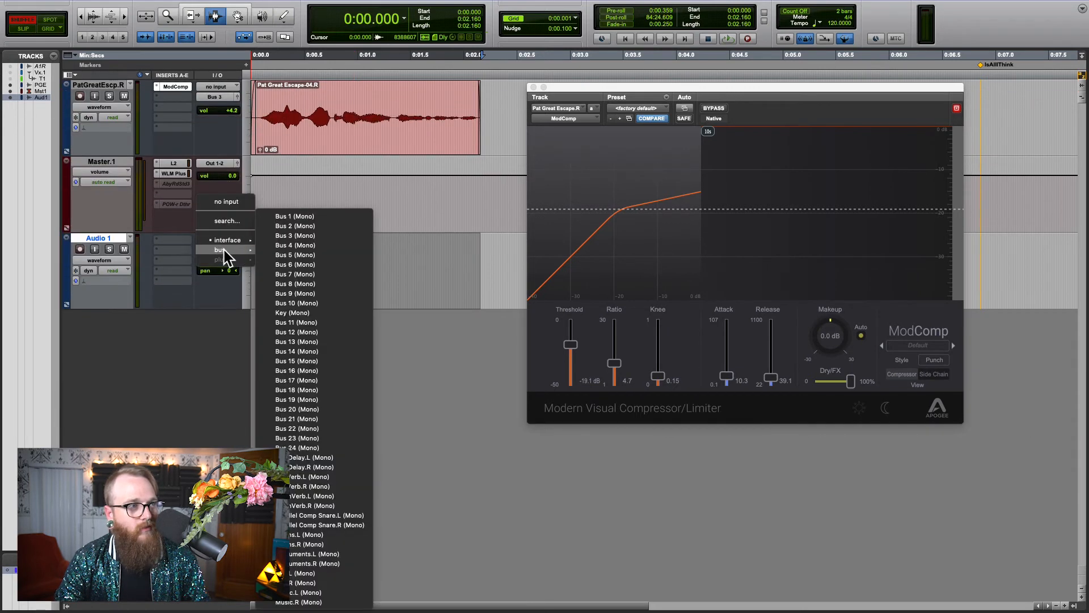
{"action": "left_click", "coordinate": [299, 235]}
{"action": "left_click", "coordinate": [218, 249]}
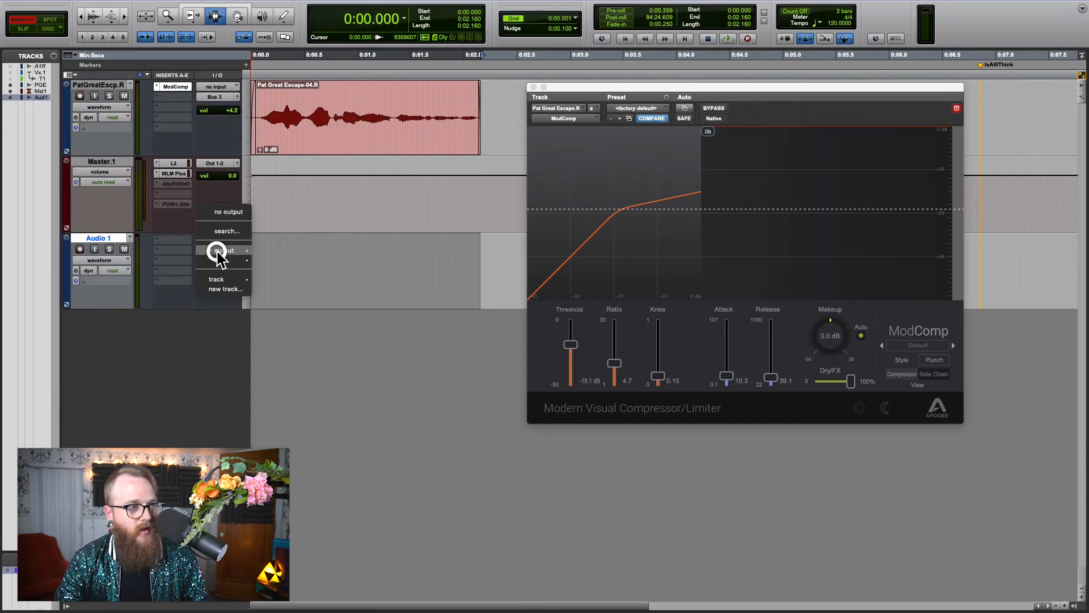
{"action": "mouse_move", "coordinate": [225, 250]}
{"action": "left_click", "coordinate": [293, 582]}
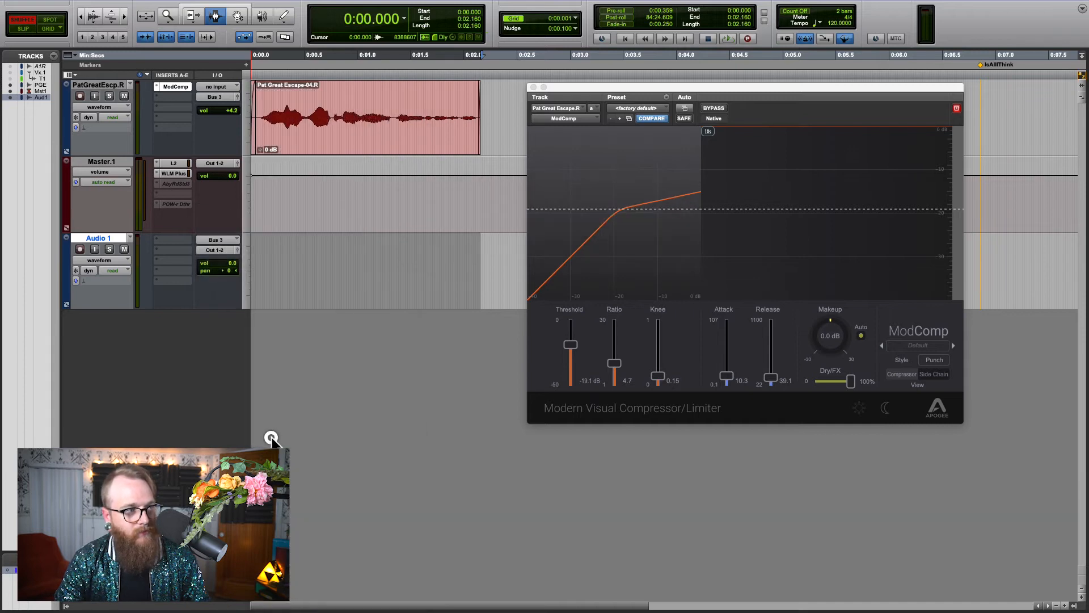
- Move Audio 1 directly below the vocal track, arm it and record the compressed vocal over the clip's length
{"action": "left_click", "coordinate": [104, 241]}
{"action": "left_click_drag", "start_coordinate": [104, 241], "coordinate": [110, 165]}
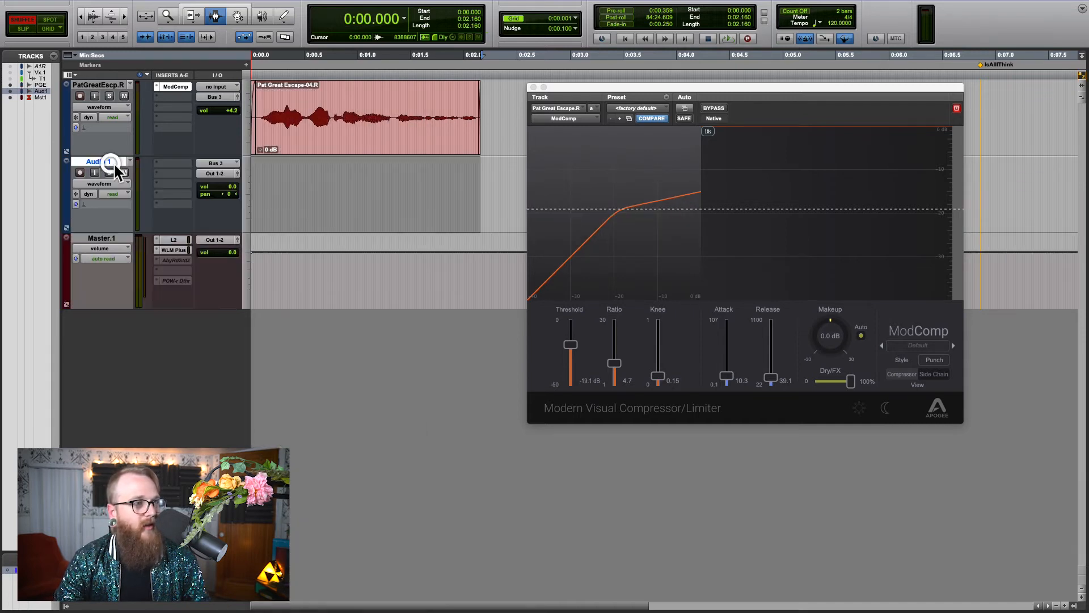
{"action": "left_click", "coordinate": [317, 130]}
{"action": "left_click", "coordinate": [81, 172]}
{"action": "key", "text": "KP_3"}
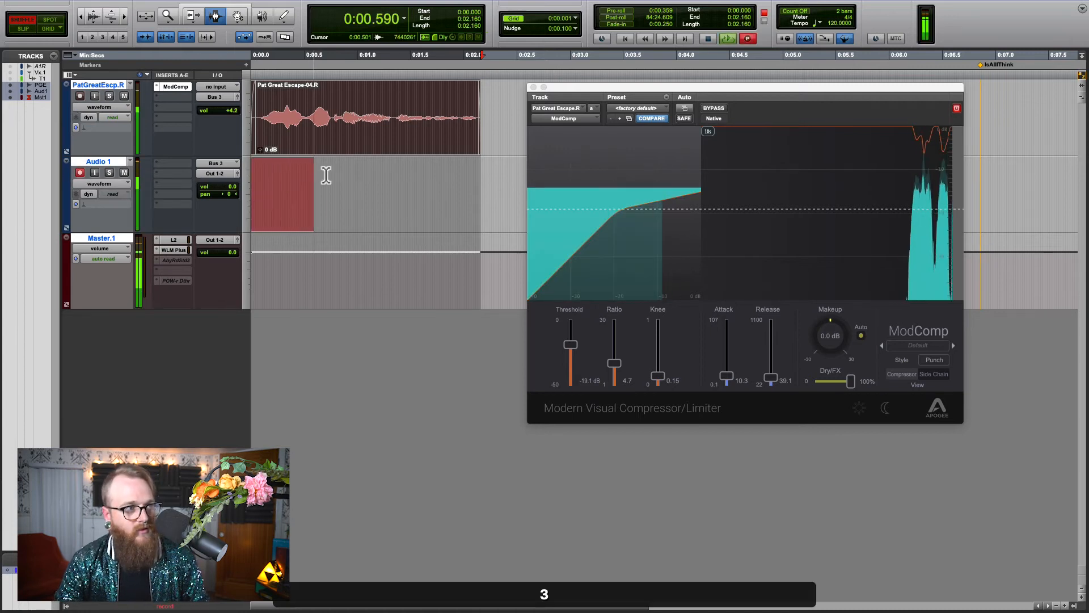
{"action": "key", "text": "space"}
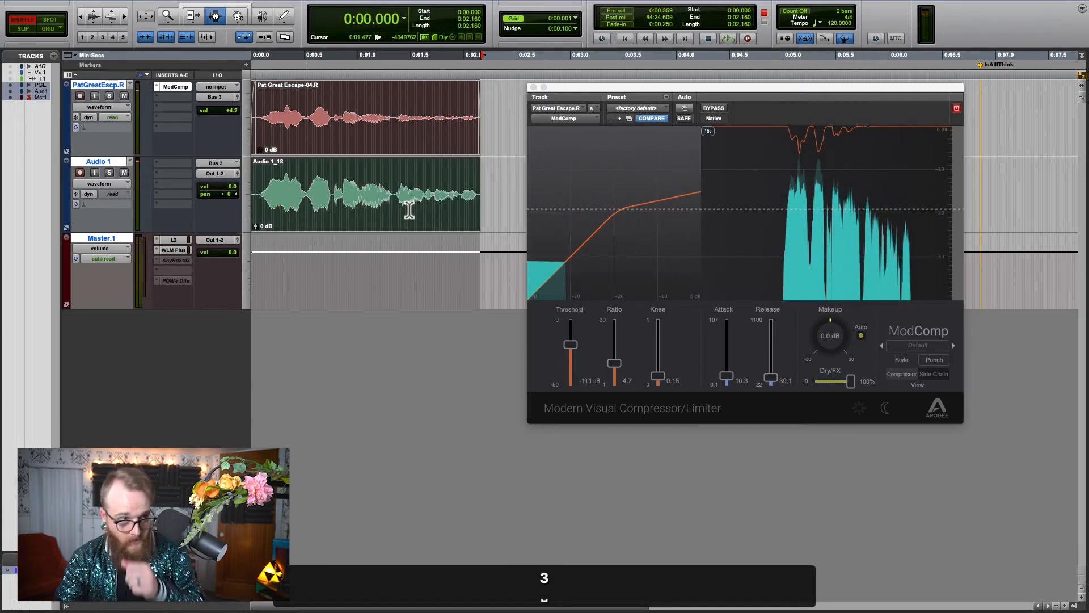
- Close the compressor window and zoom in on the original and recorded clips, with Slip mode active and track groups suspended
{"action": "left_click", "coordinate": [425, 221]}
{"action": "left_click", "coordinate": [533, 87]}
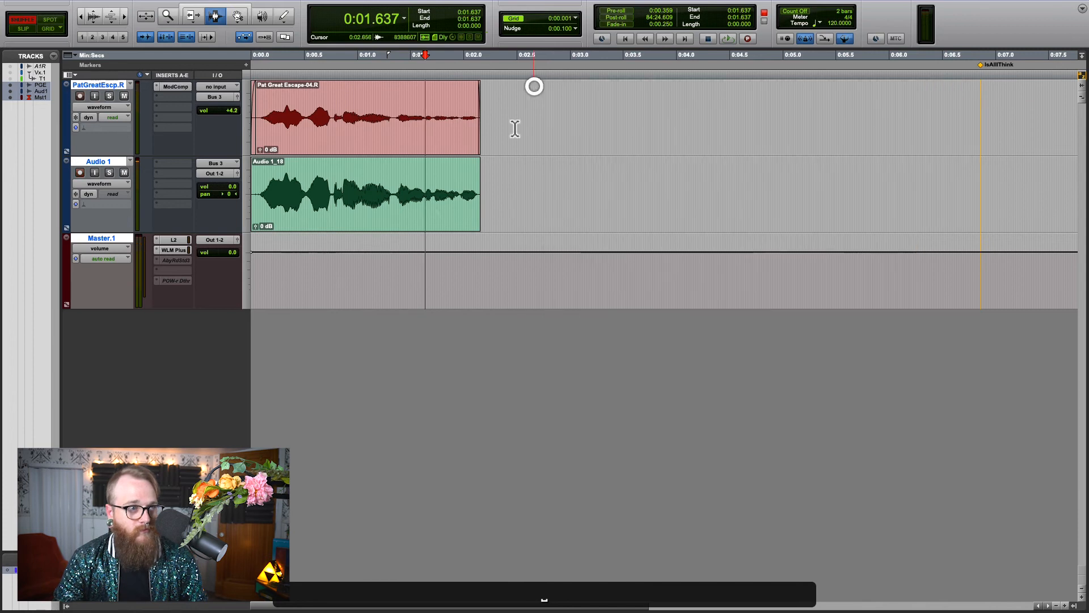
{"action": "left_click", "coordinate": [397, 170]}
{"action": "key", "text": "t"}
{"action": "key", "text": "F2"}
{"action": "key", "text": "F7"}
{"action": "left_click", "coordinate": [369, 193]}
{"action": "key", "text": "super+shift+g"}
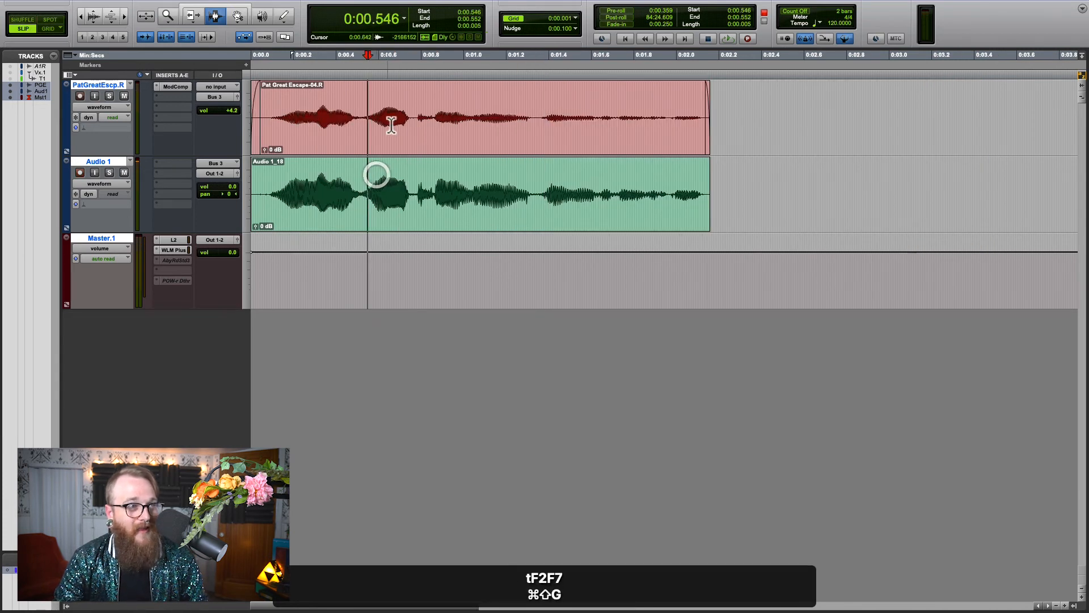
- Enlarge the track heights of the original vocal and Audio 1 so their waveforms can be compared
{"action": "left_click_drag", "start_coordinate": [308, 143], "coordinate": [274, 210]}
{"action": "left_click", "coordinate": [245, 157]}
{"action": "left_click", "coordinate": [239, 256]}
{"action": "left_click_drag", "start_coordinate": [248, 156], "coordinate": [238, 271]}
{"action": "left_click", "coordinate": [339, 236]}
- Compare the recorded clip's waveform with the original's by selecting across each in turn
{"action": "key", "text": "super+4"}
{"action": "key", "text": "F7"}
{"action": "left_click_drag", "start_coordinate": [693, 373], "coordinate": [182, 365]}
{"action": "left_click_drag", "start_coordinate": [268, 181], "coordinate": [730, 179]}
{"action": "left_click", "coordinate": [713, 235]}
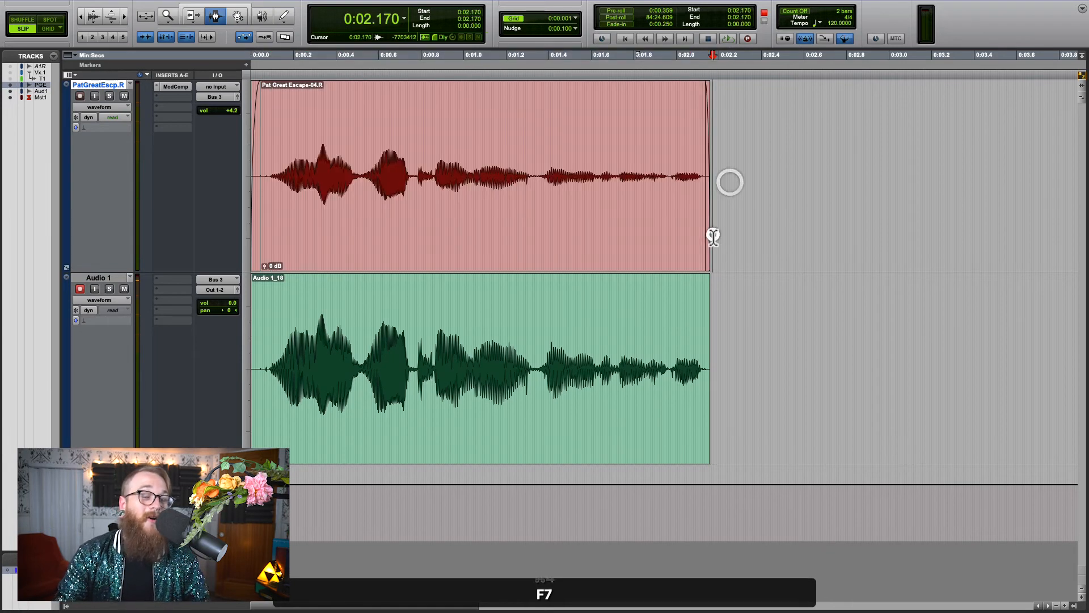
- Overlay the original clip on the recorded clip to compare their waveforms, and put it back on its own track
{"action": "left_click", "coordinate": [464, 388]}
{"action": "key", "text": "super+4"}
{"action": "left_click_drag", "start_coordinate": [401, 216], "coordinate": [387, 364]}
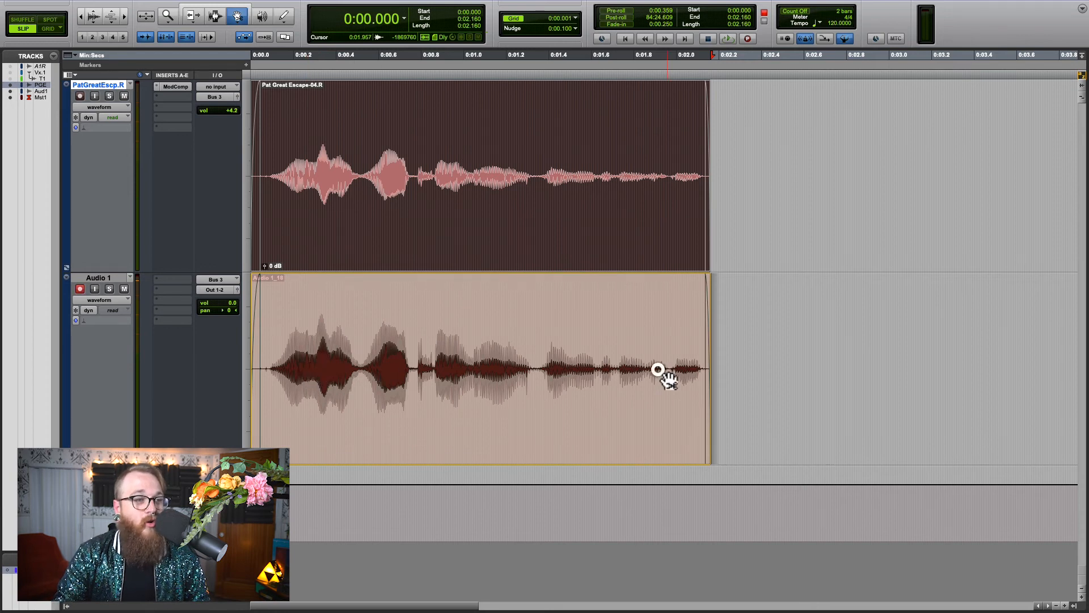
{"action": "left_click_drag", "start_coordinate": [299, 363], "coordinate": [300, 363]}
{"action": "left_click", "coordinate": [274, 195]}
{"action": "key", "text": "F7"}
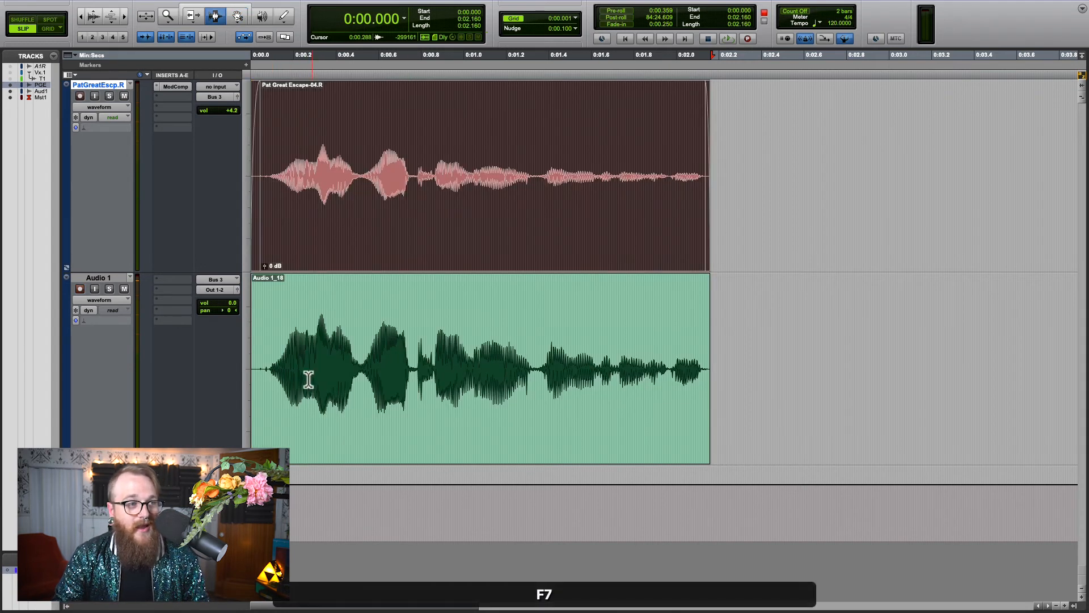
- Reopen the vocal track's ModComp window and move it over the clips
{"action": "left_click", "coordinate": [307, 376]}
{"action": "left_click", "coordinate": [177, 87]}
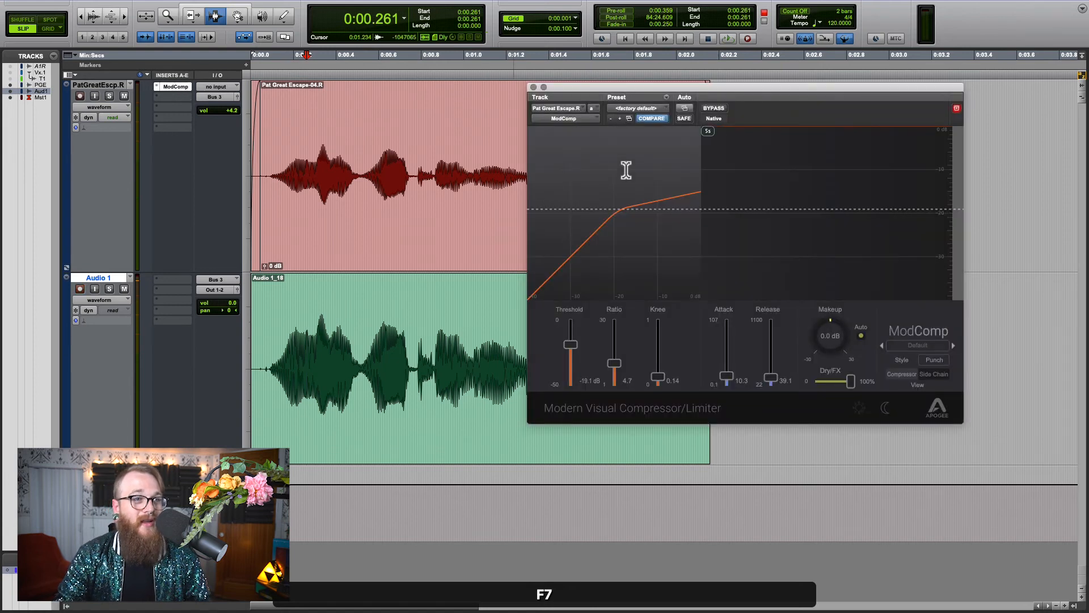
{"action": "left_click_drag", "start_coordinate": [679, 90], "coordinate": [555, 115]}
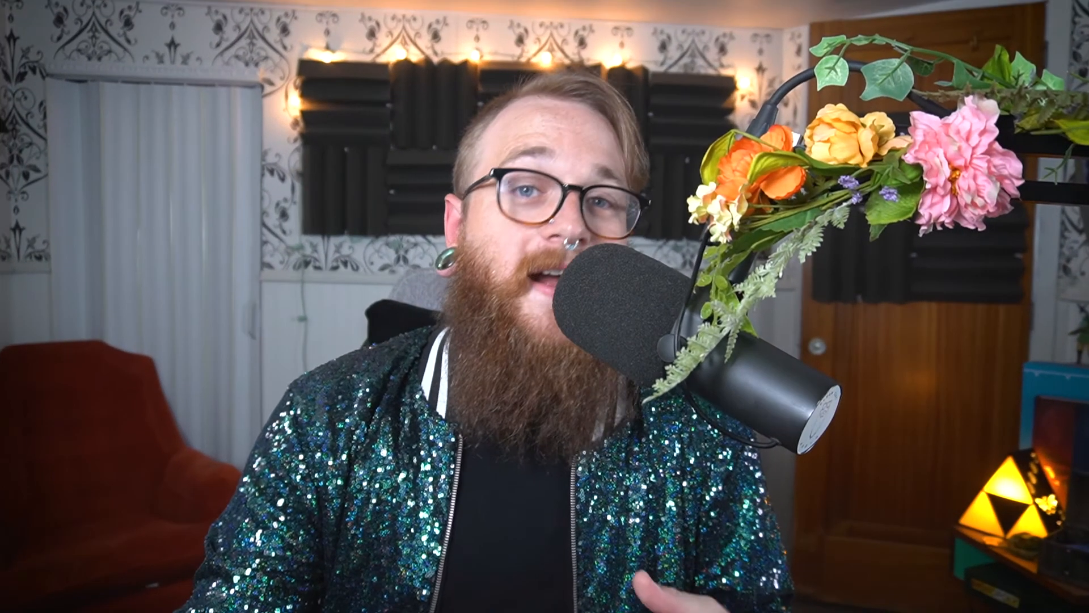